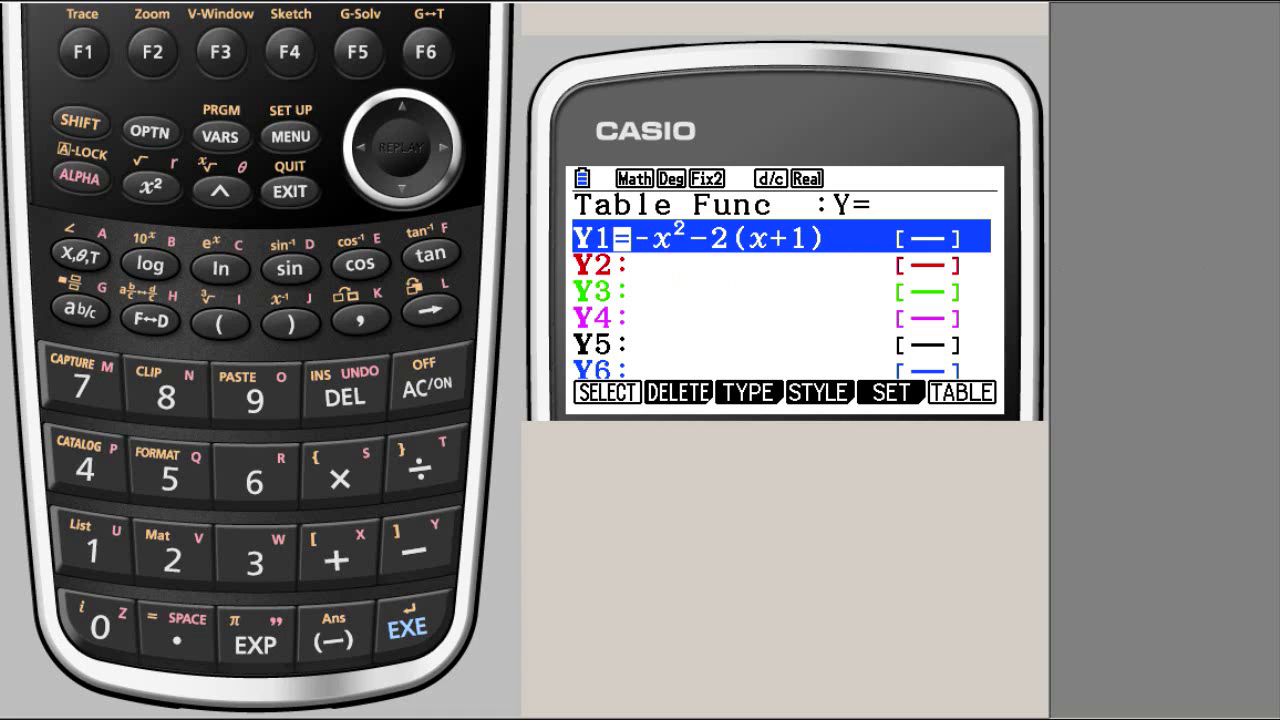
Read part (a) on the question slide and look up the value of Y1 at X = 3 in the function table.
{"action": "key", "text": "alt+Tab"}
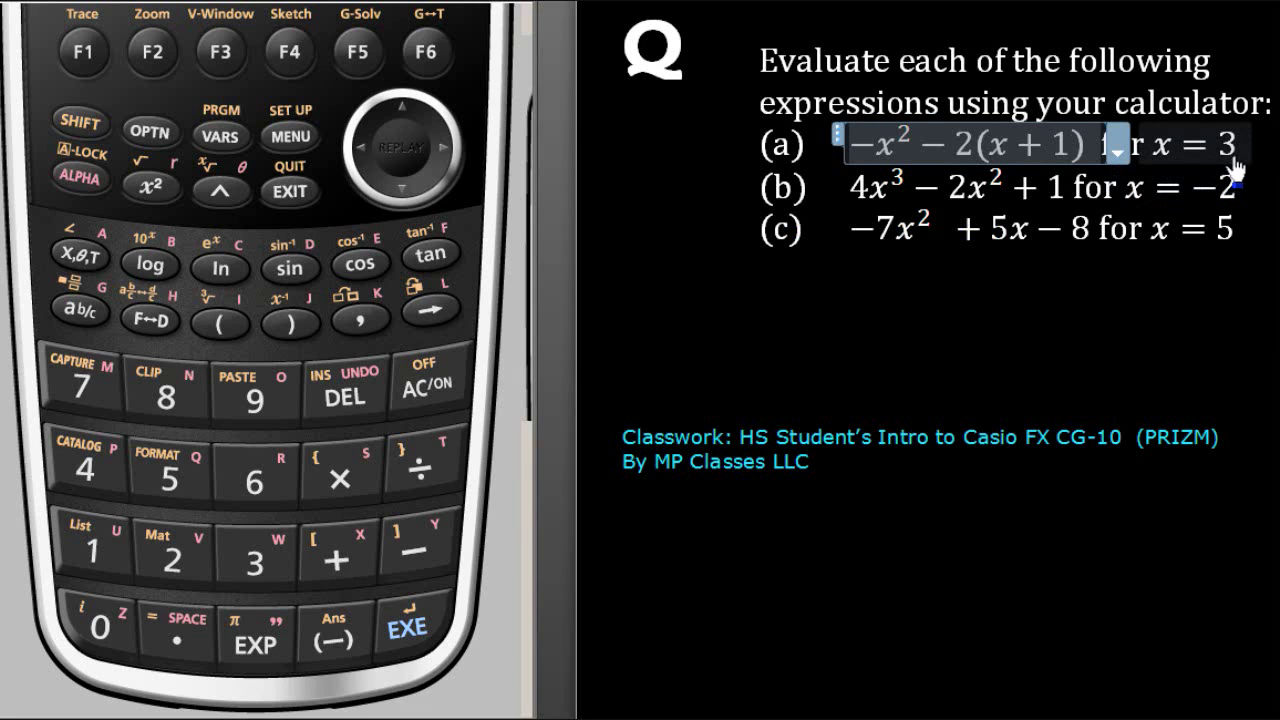
{"action": "left_click", "coordinate": [1238, 176]}
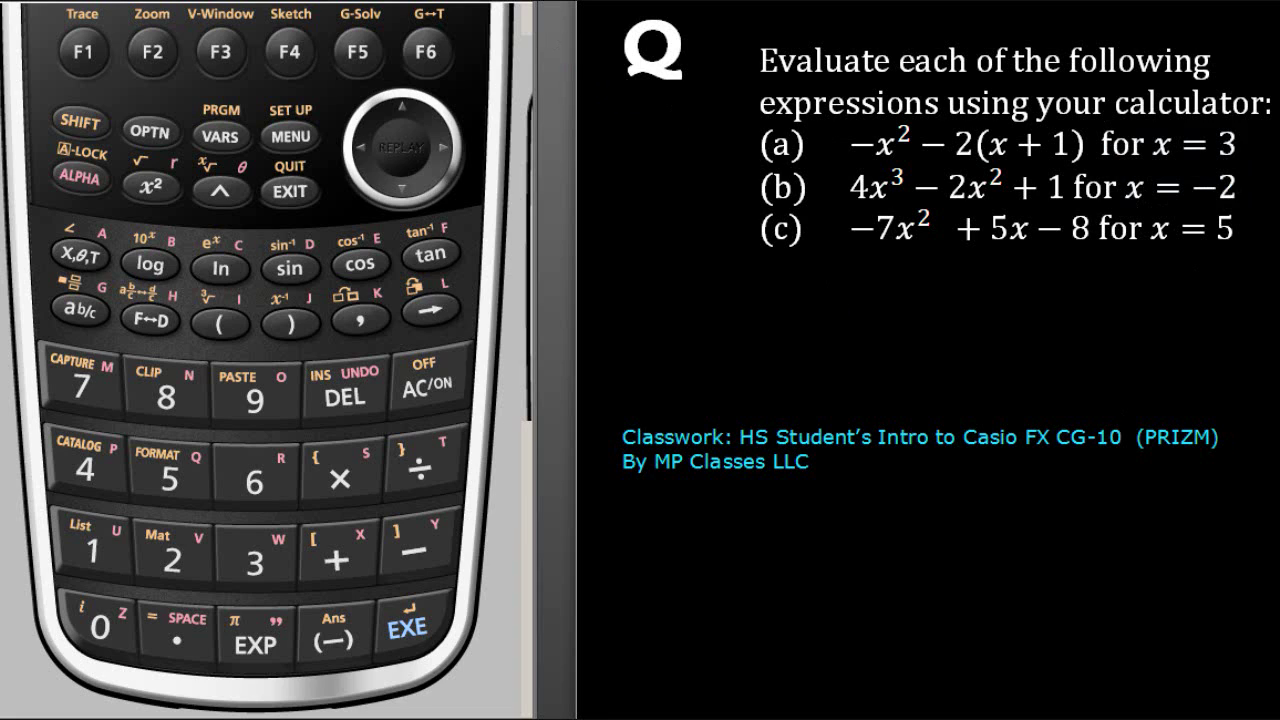
{"action": "key", "text": "alt+Tab"}
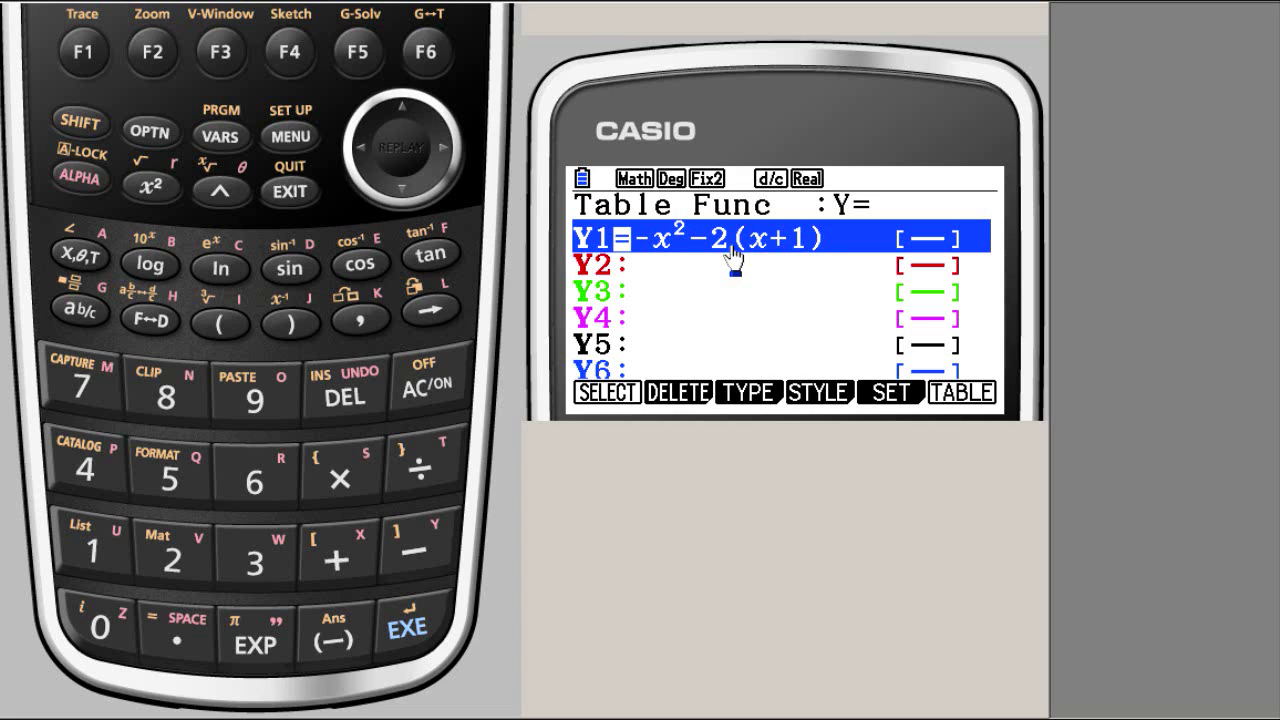
{"action": "left_click", "coordinate": [427, 53]}
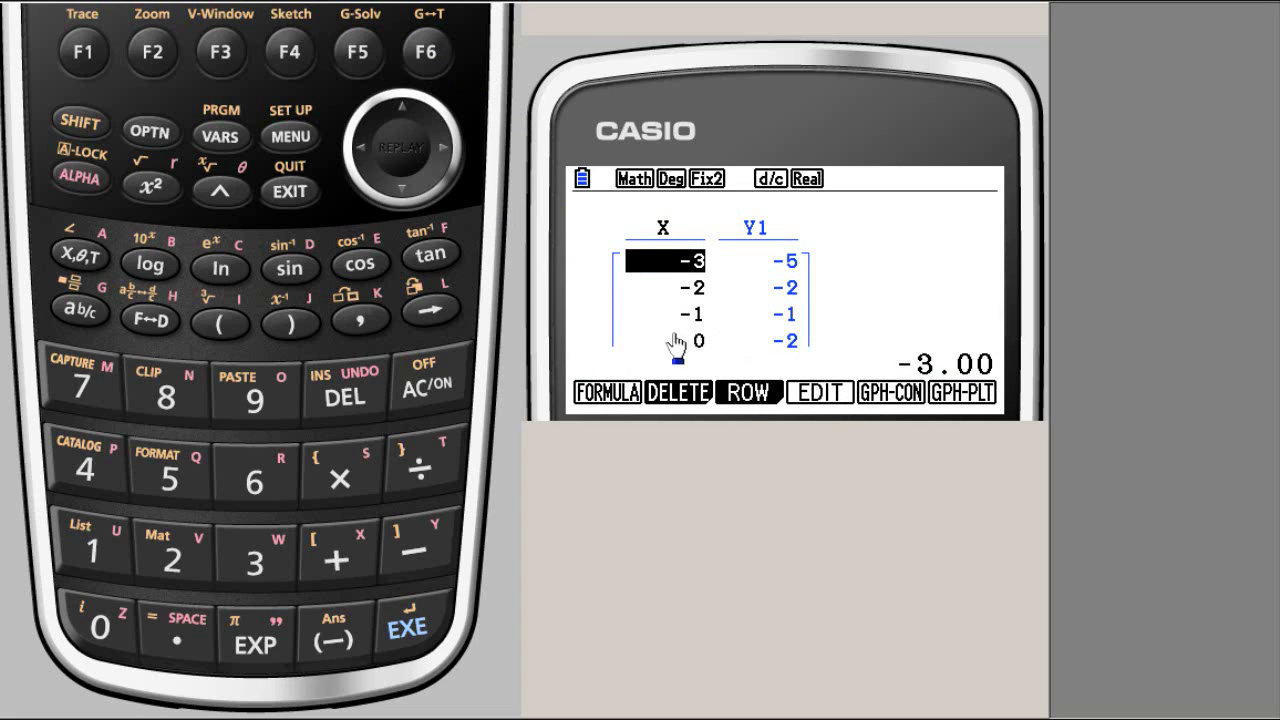
{"action": "left_click", "coordinate": [402, 192]}
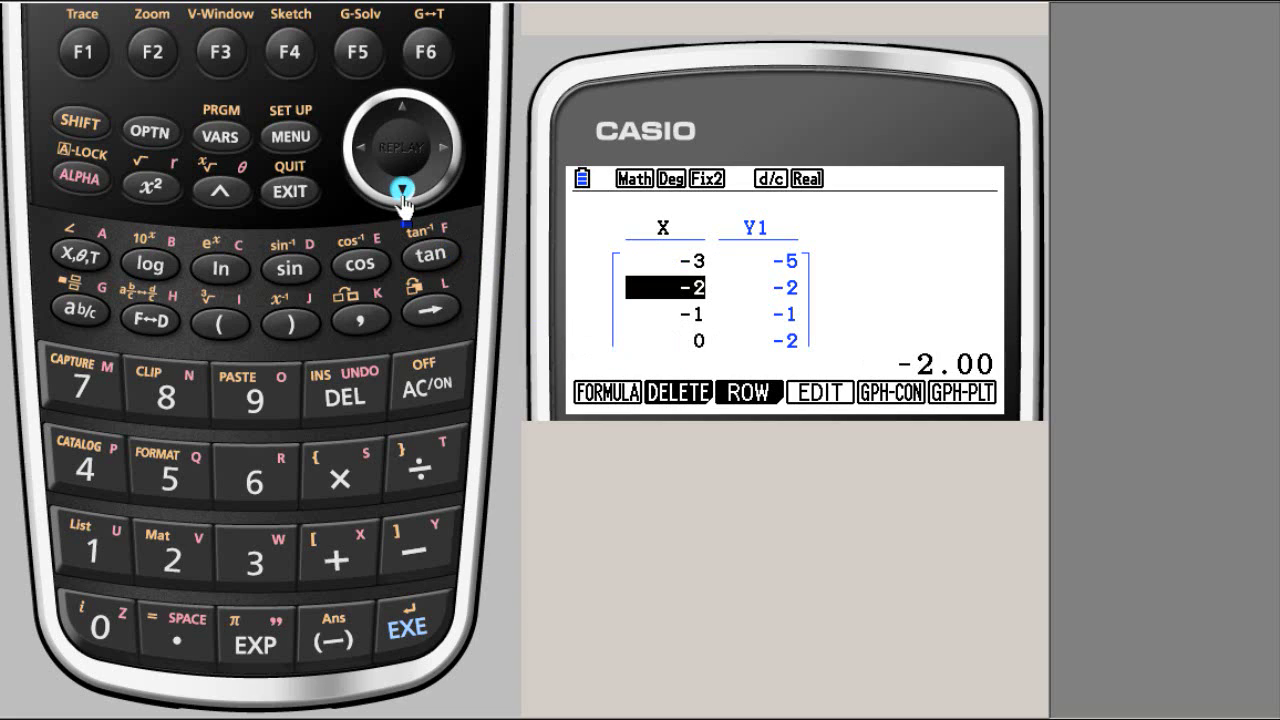
{"action": "left_click", "coordinate": [402, 192]}
{"action": "left_click", "coordinate": [402, 192]}
{"action": "left_click", "coordinate": [402, 192]}
{"action": "left_click", "coordinate": [402, 192]}
{"action": "left_click", "coordinate": [402, 192]}
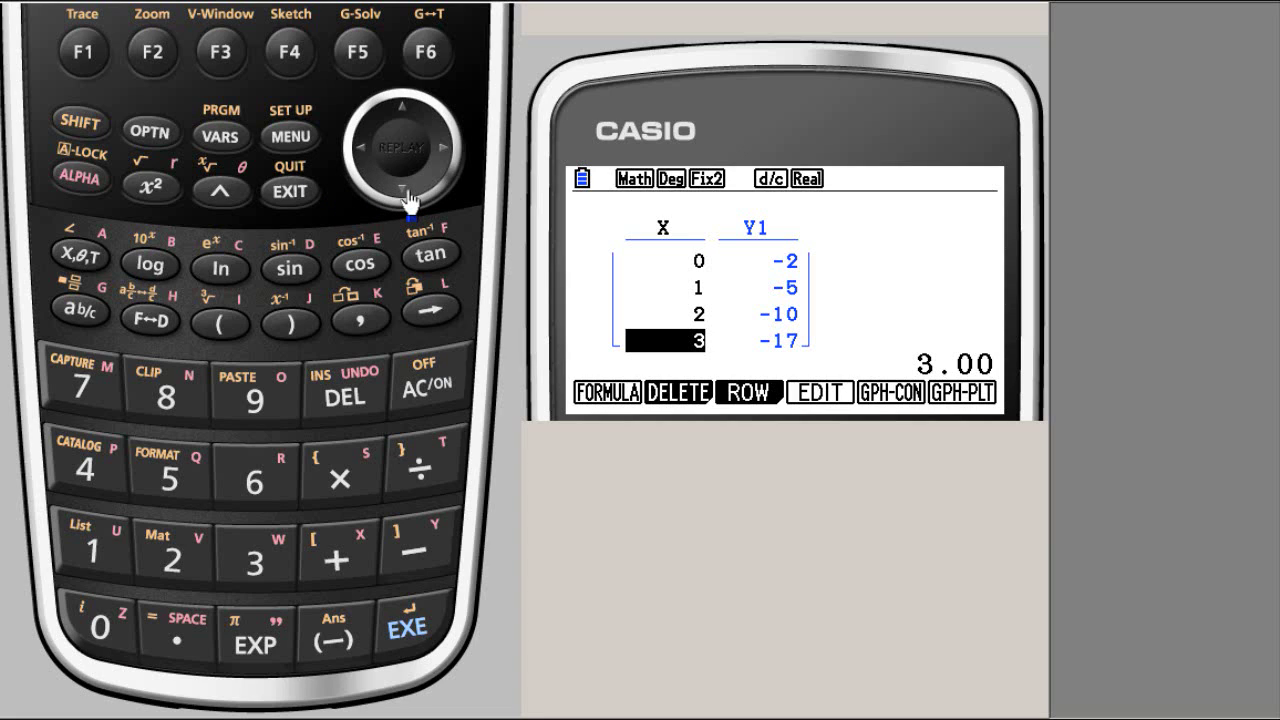
{"action": "left_click", "coordinate": [288, 193]}
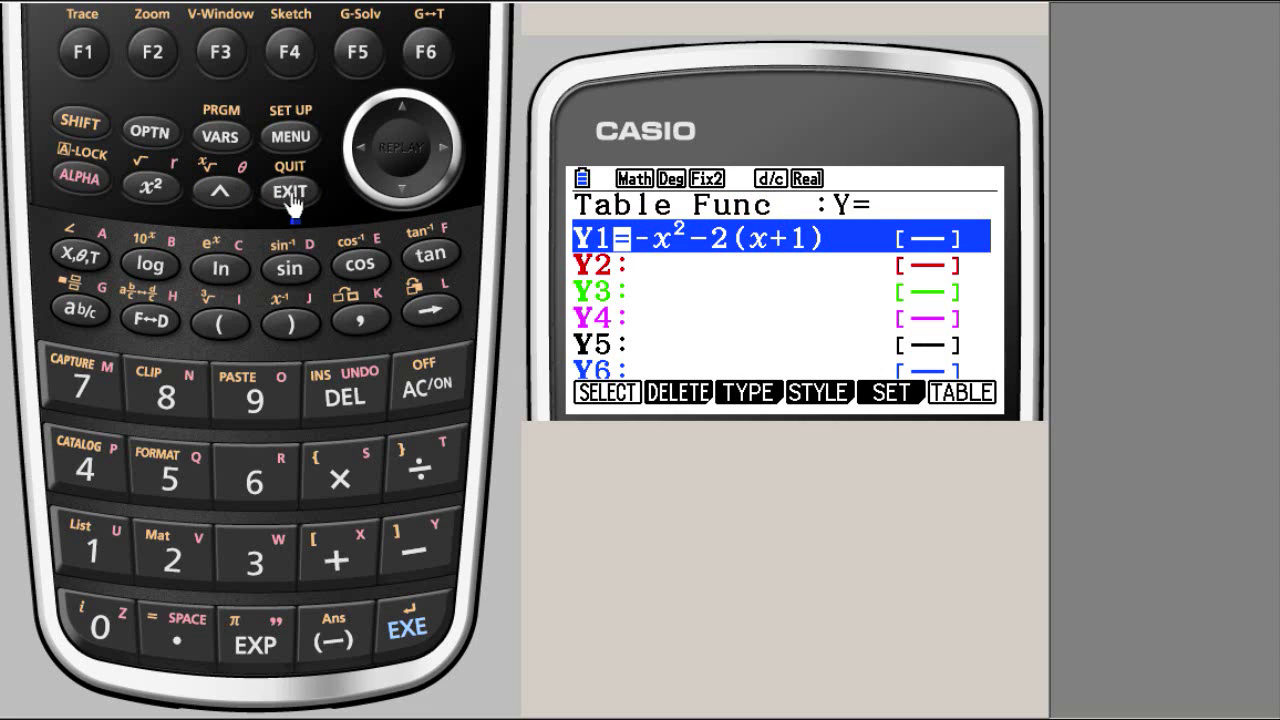
Switch from Table to Graph mode and draw the graph of Y1 = -x²-2(x+1).
{"action": "left_click", "coordinate": [291, 140]}
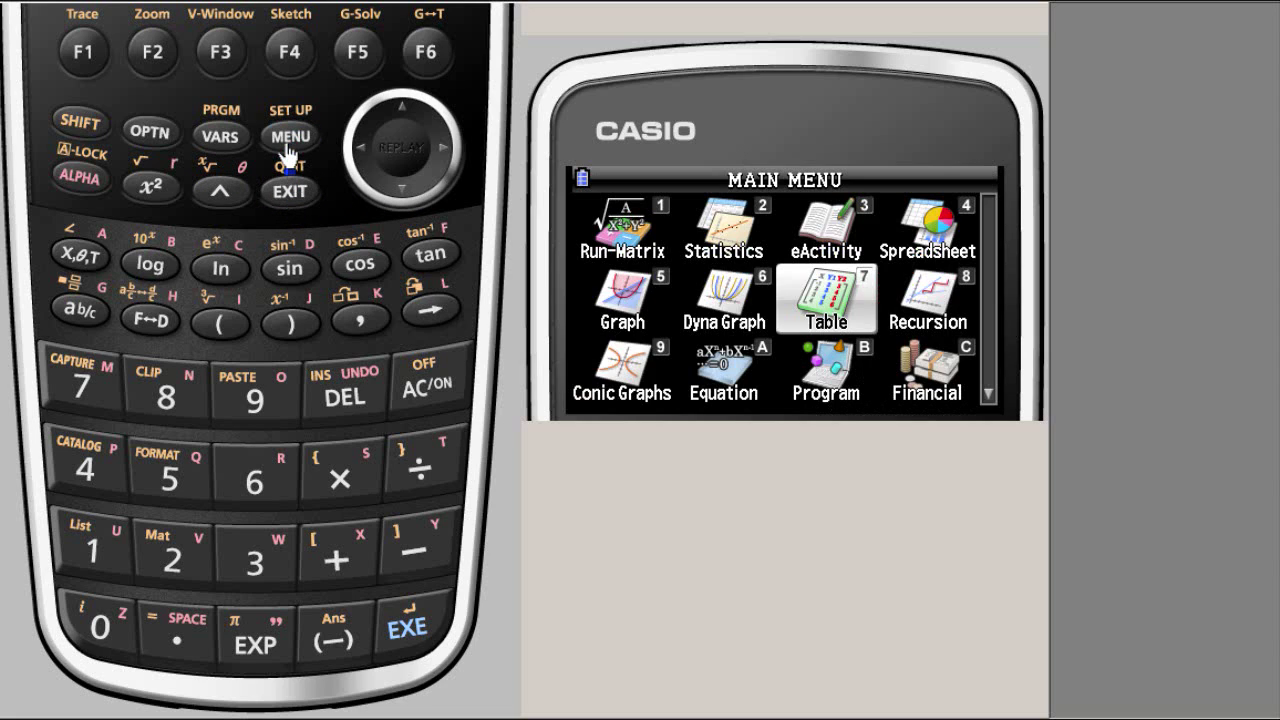
{"action": "left_click", "coordinate": [360, 150]}
{"action": "left_click", "coordinate": [360, 150]}
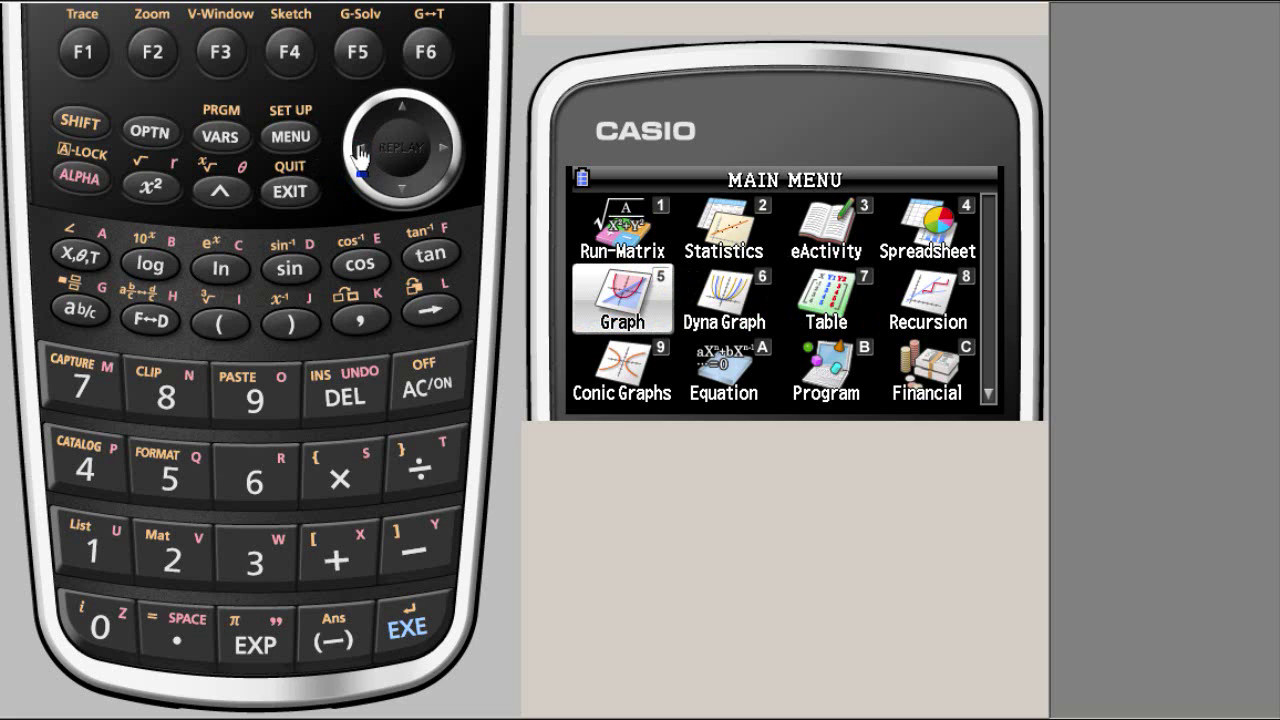
{"action": "left_click", "coordinate": [401, 632]}
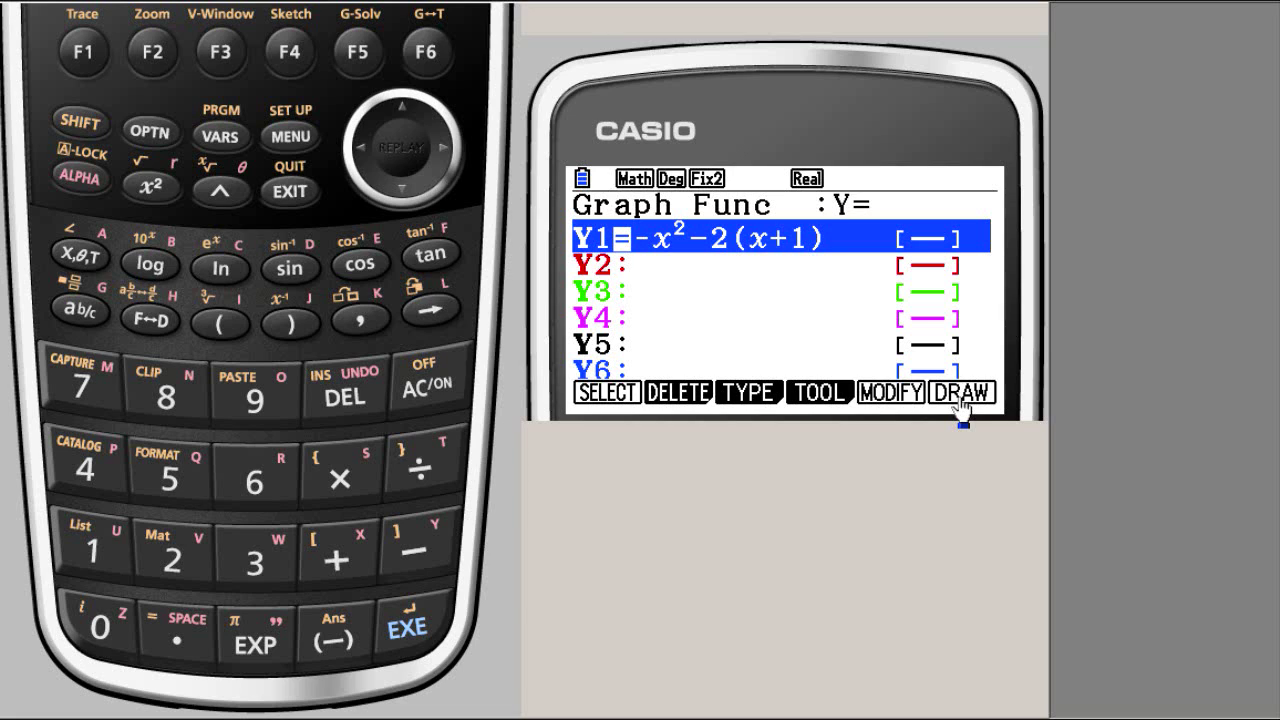
{"action": "left_click", "coordinate": [425, 66]}
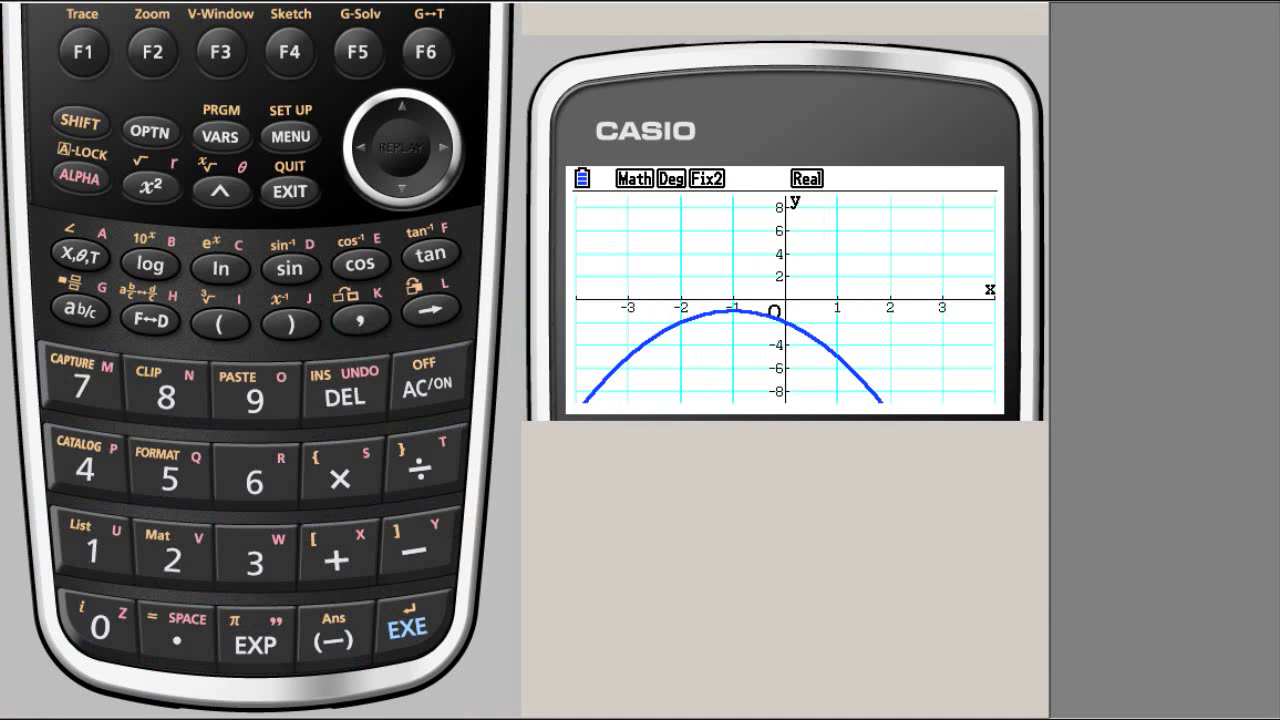
Trace the Y1 graph and evaluate it at X = 3.
{"action": "left_click", "coordinate": [79, 58]}
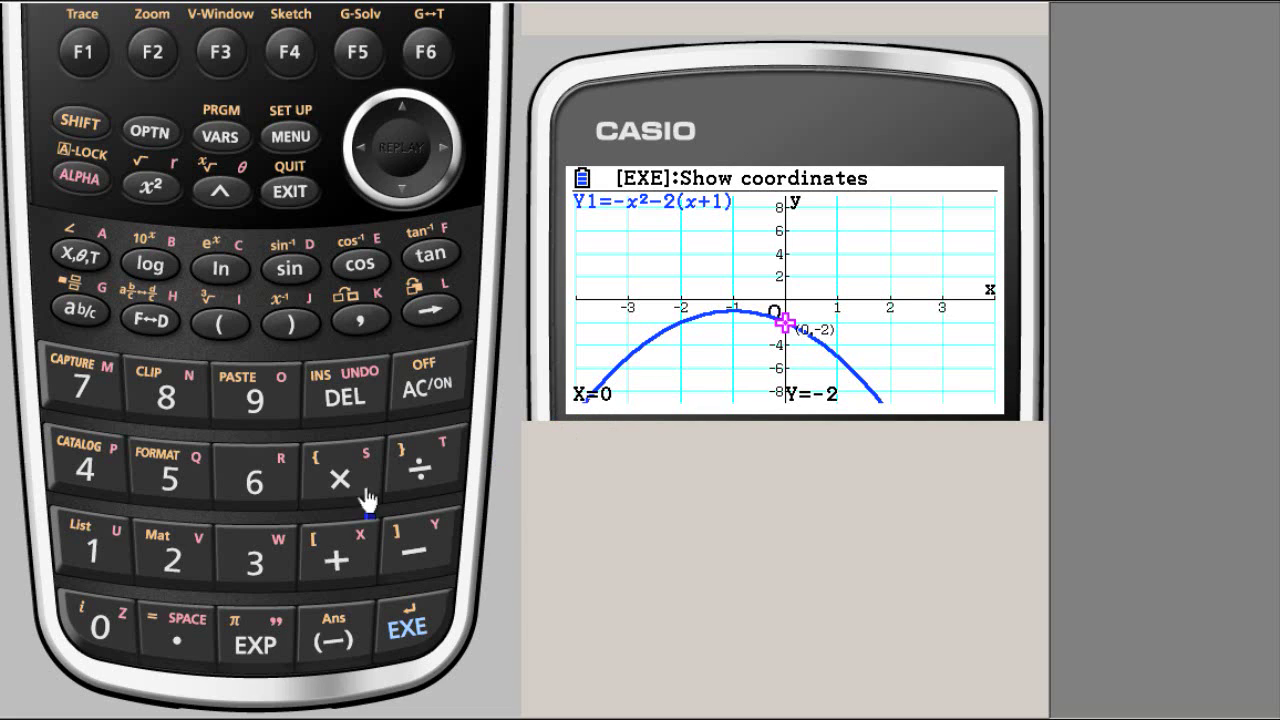
{"action": "left_click", "coordinate": [72, 262]}
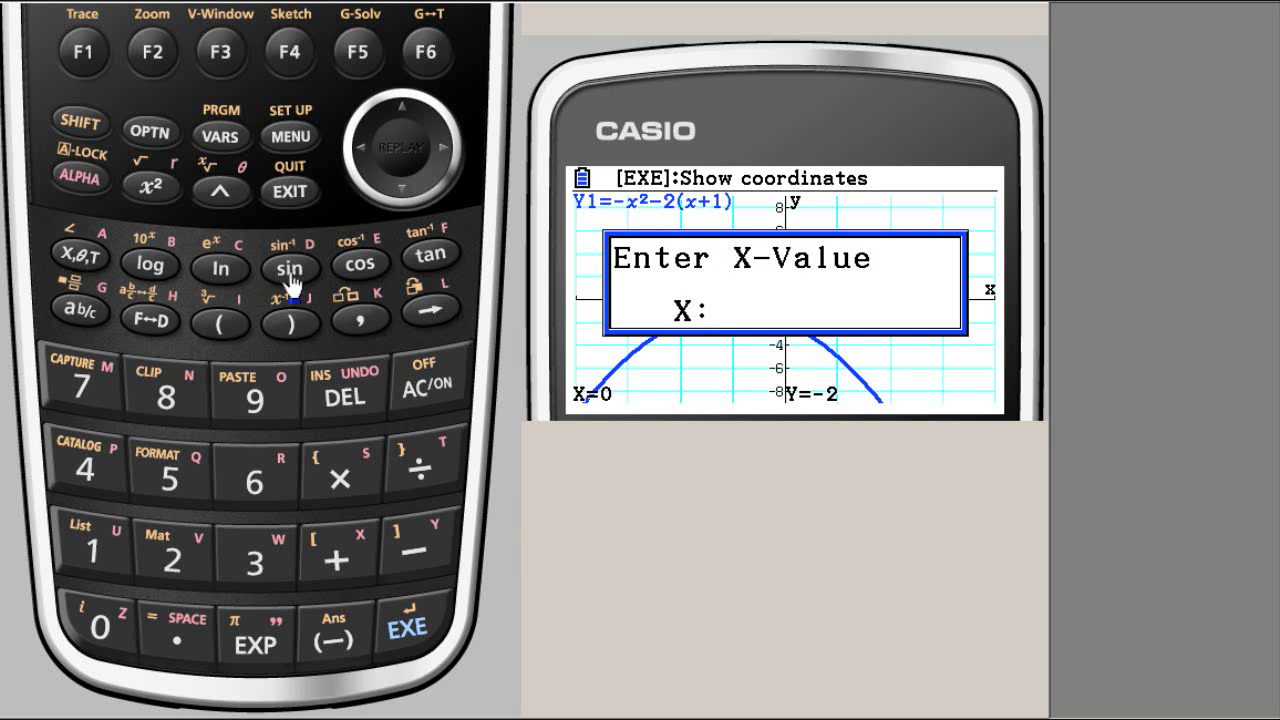
{"action": "left_click", "coordinate": [255, 563]}
{"action": "left_click", "coordinate": [408, 630]}
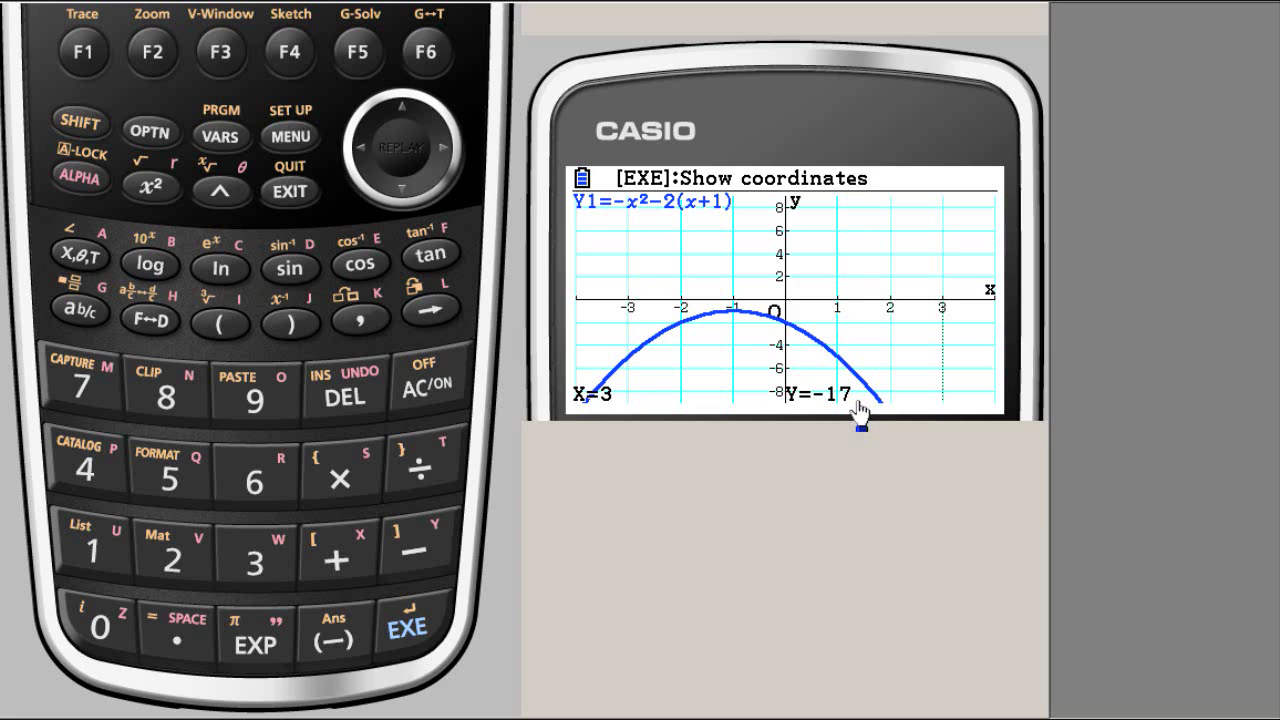
Try to evaluate Y1 at X = 15 by tracing the graph, and leave the trace.
{"action": "left_click", "coordinate": [80, 55]}
{"action": "left_click", "coordinate": [80, 55]}
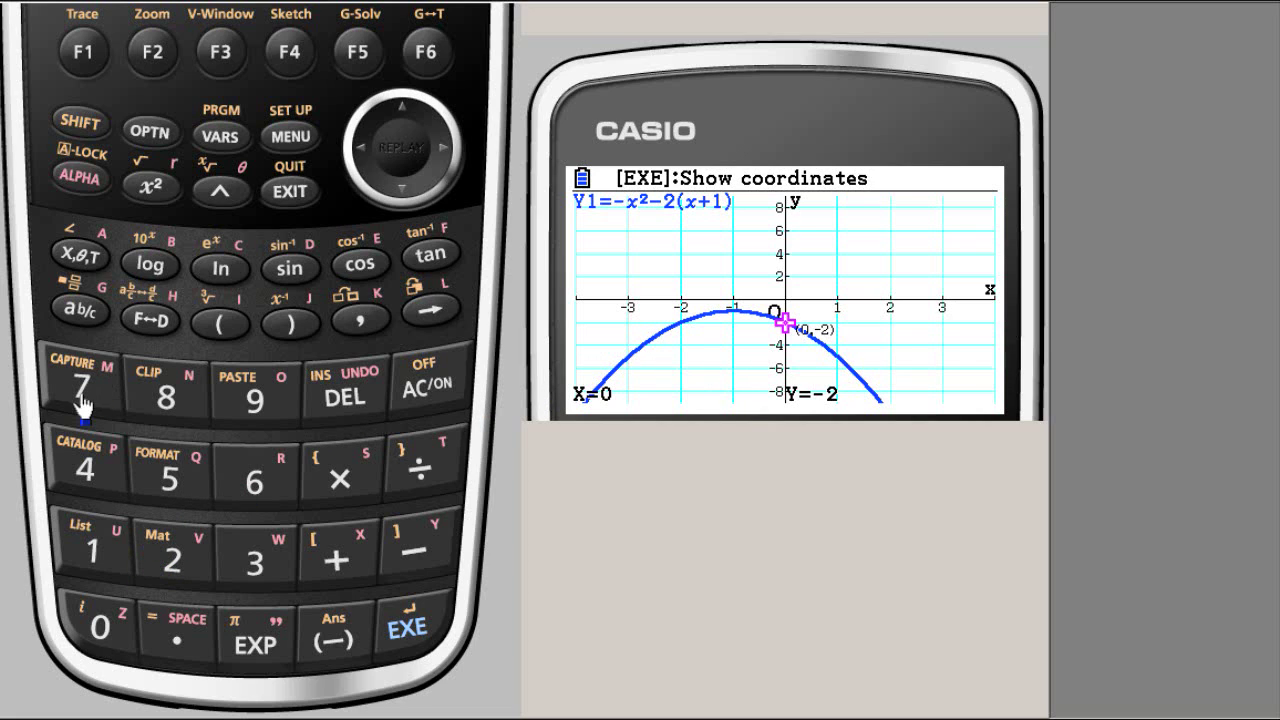
{"action": "left_click", "coordinate": [86, 273]}
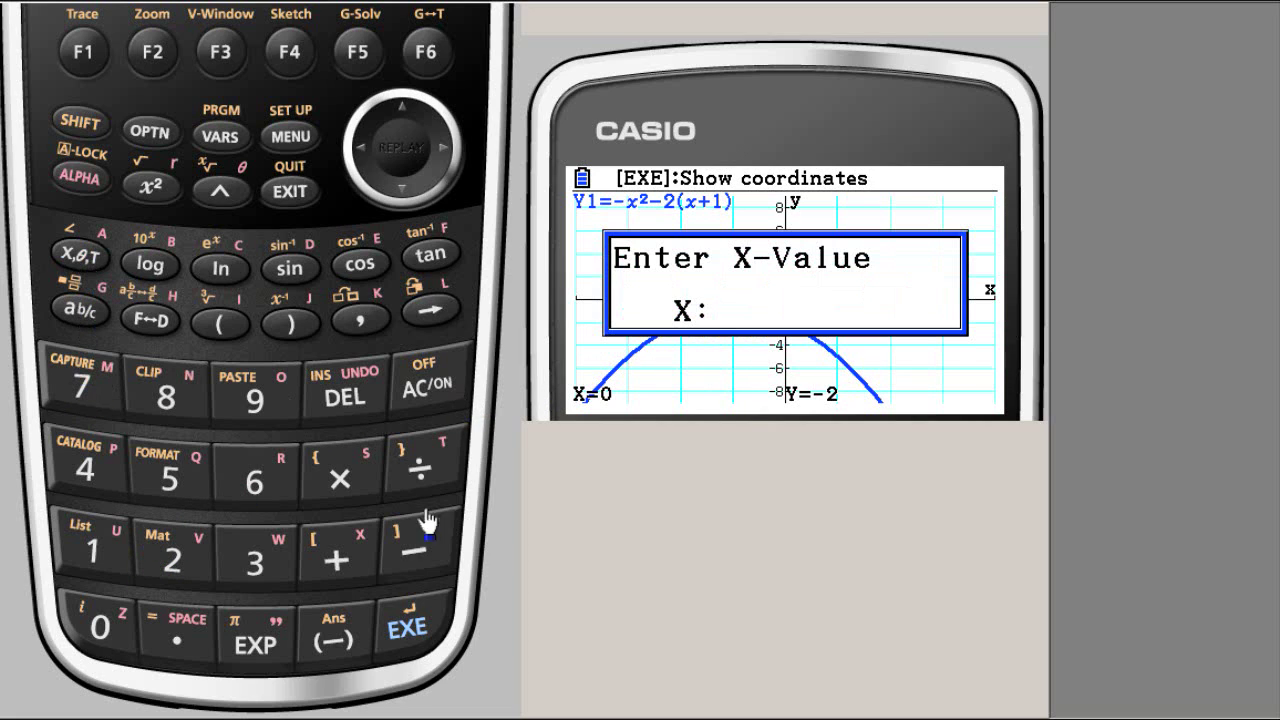
{"action": "left_click", "coordinate": [91, 540]}
{"action": "left_click", "coordinate": [176, 476]}
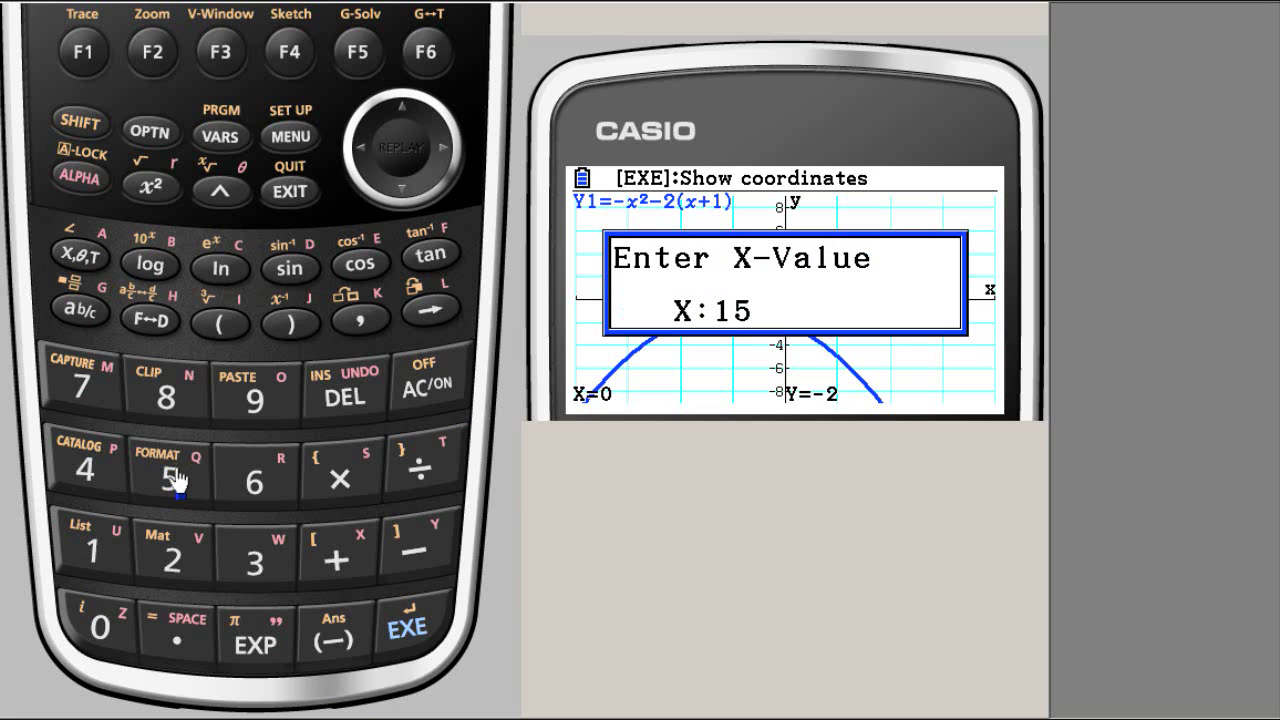
{"action": "left_click", "coordinate": [410, 630]}
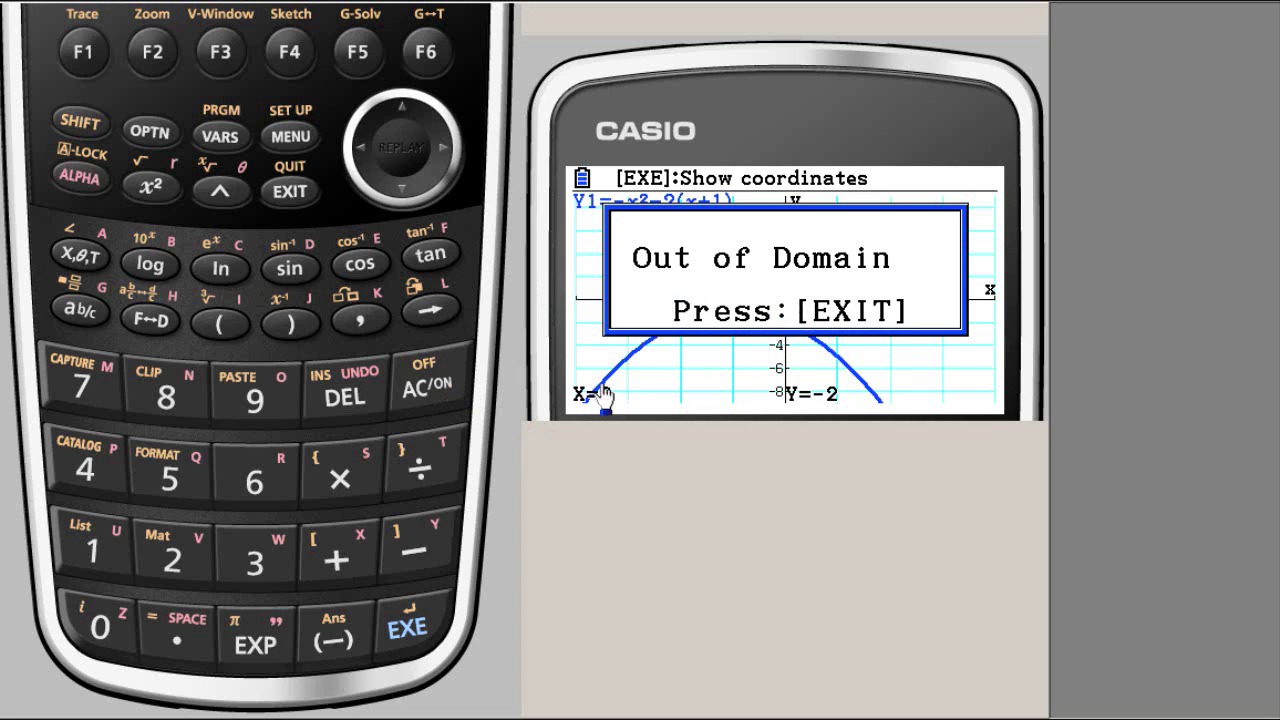
{"action": "left_click", "coordinate": [282, 203]}
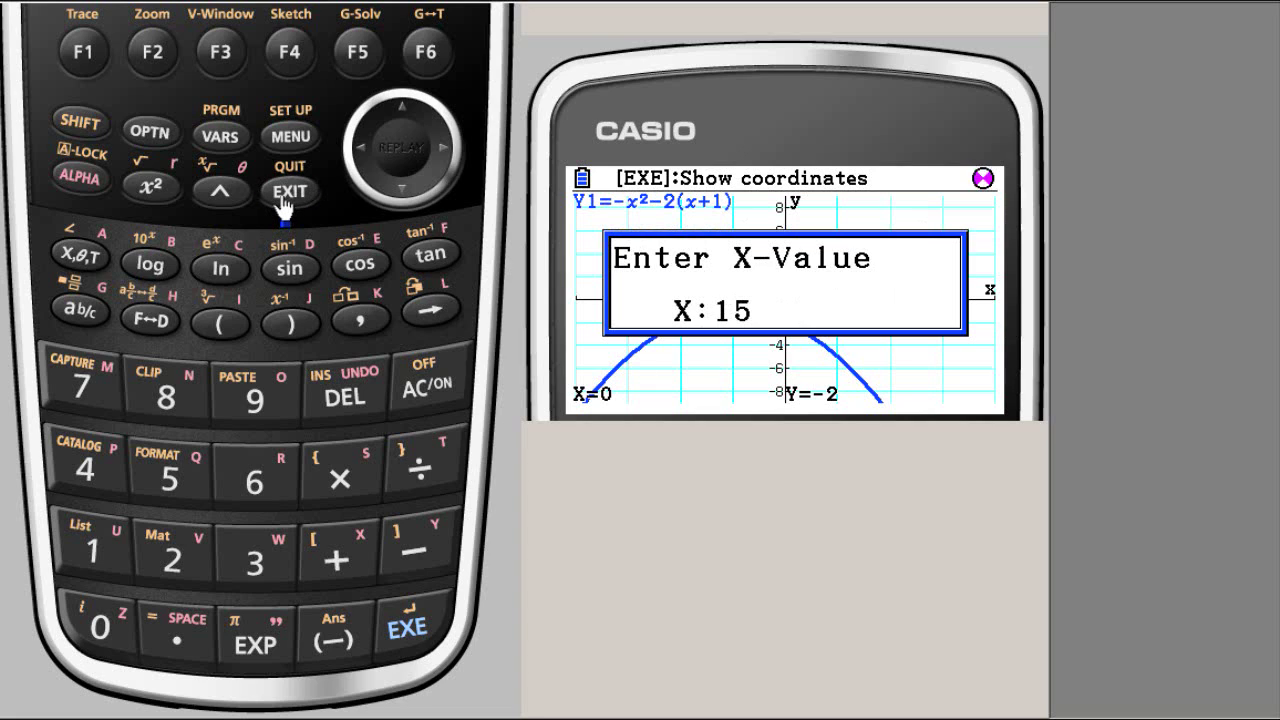
{"action": "left_click", "coordinate": [284, 195]}
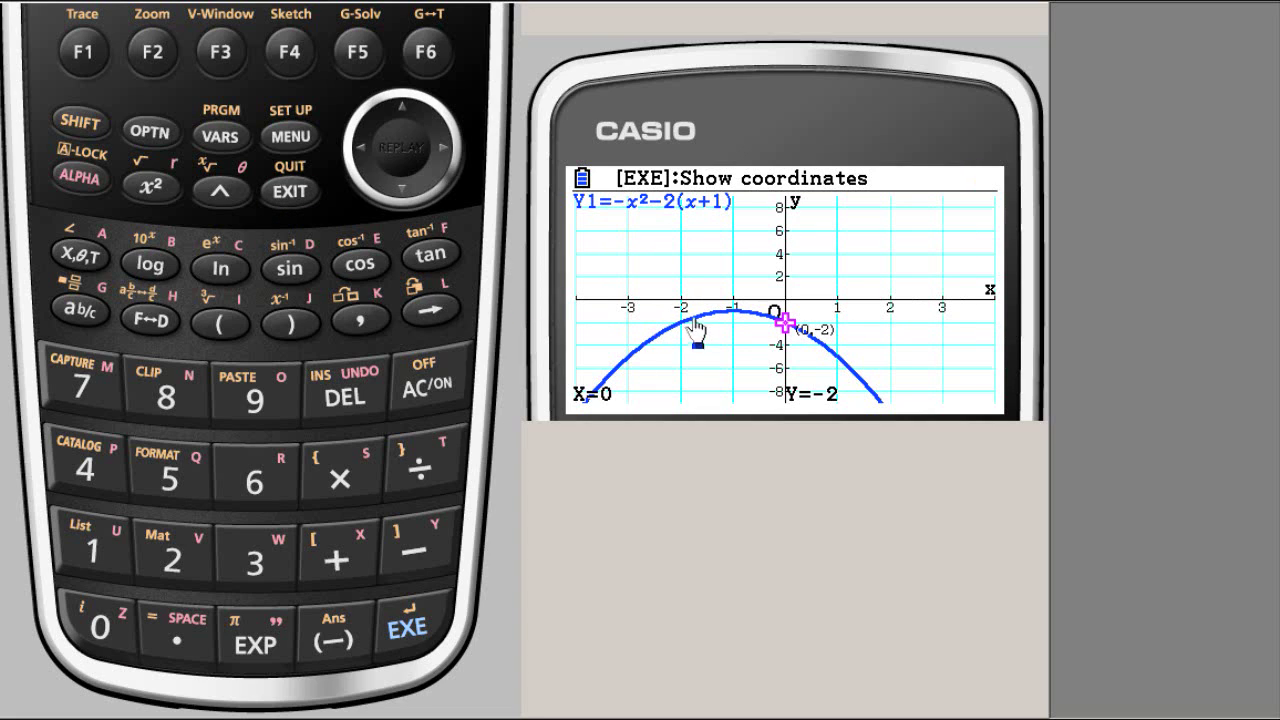
{"action": "left_click", "coordinate": [434, 60]}
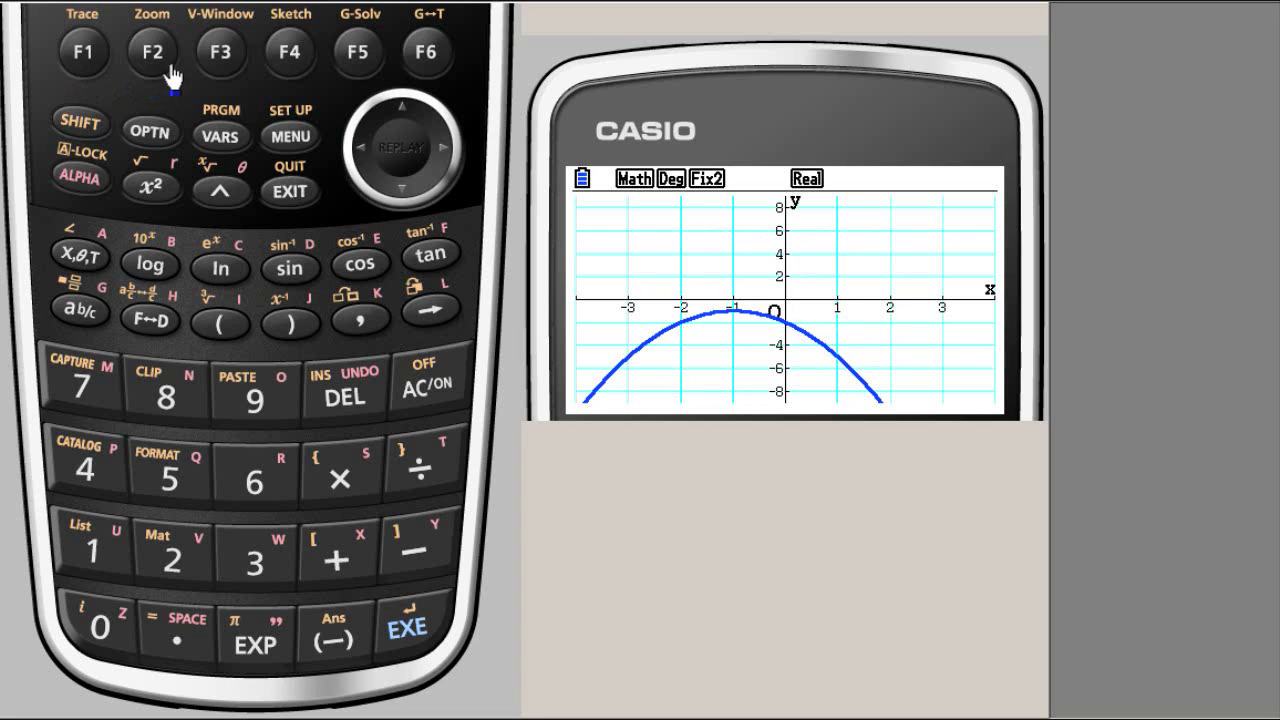
Set the View Window's X maximum to 16 and redraw the Y1 graph.
{"action": "left_click", "coordinate": [221, 55]}
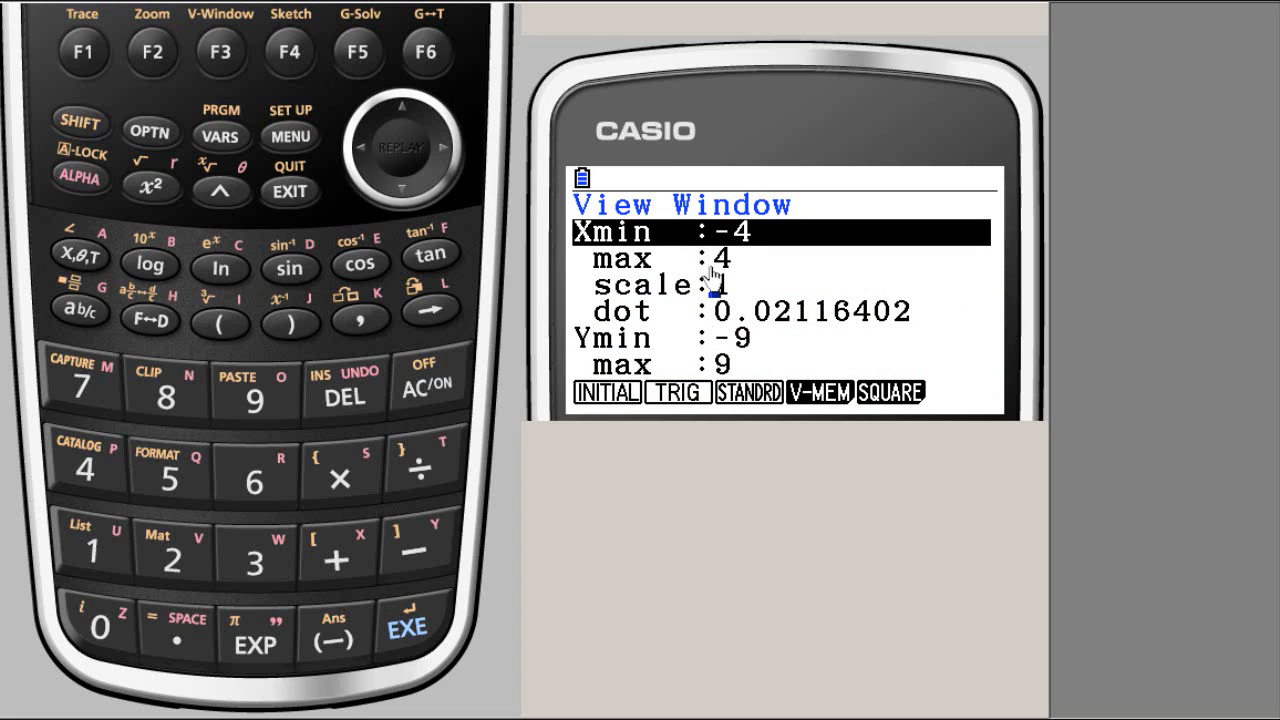
{"action": "left_click", "coordinate": [403, 189]}
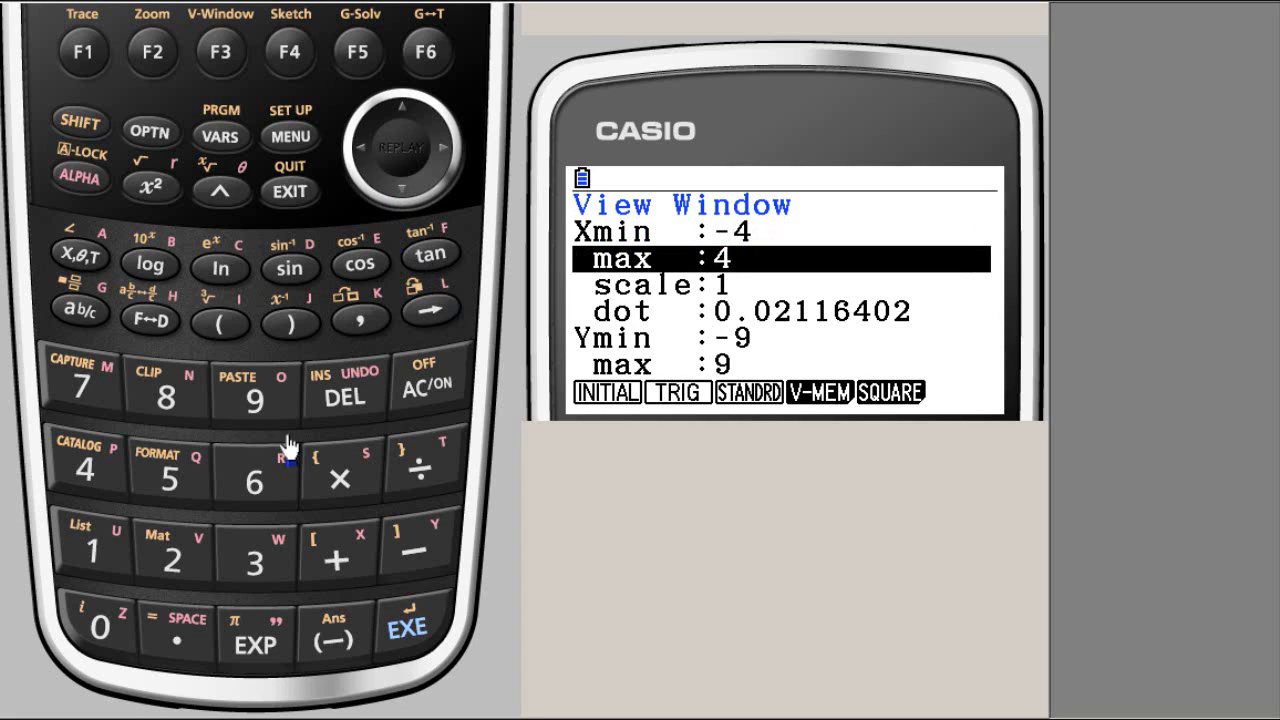
{"action": "left_click", "coordinate": [113, 553]}
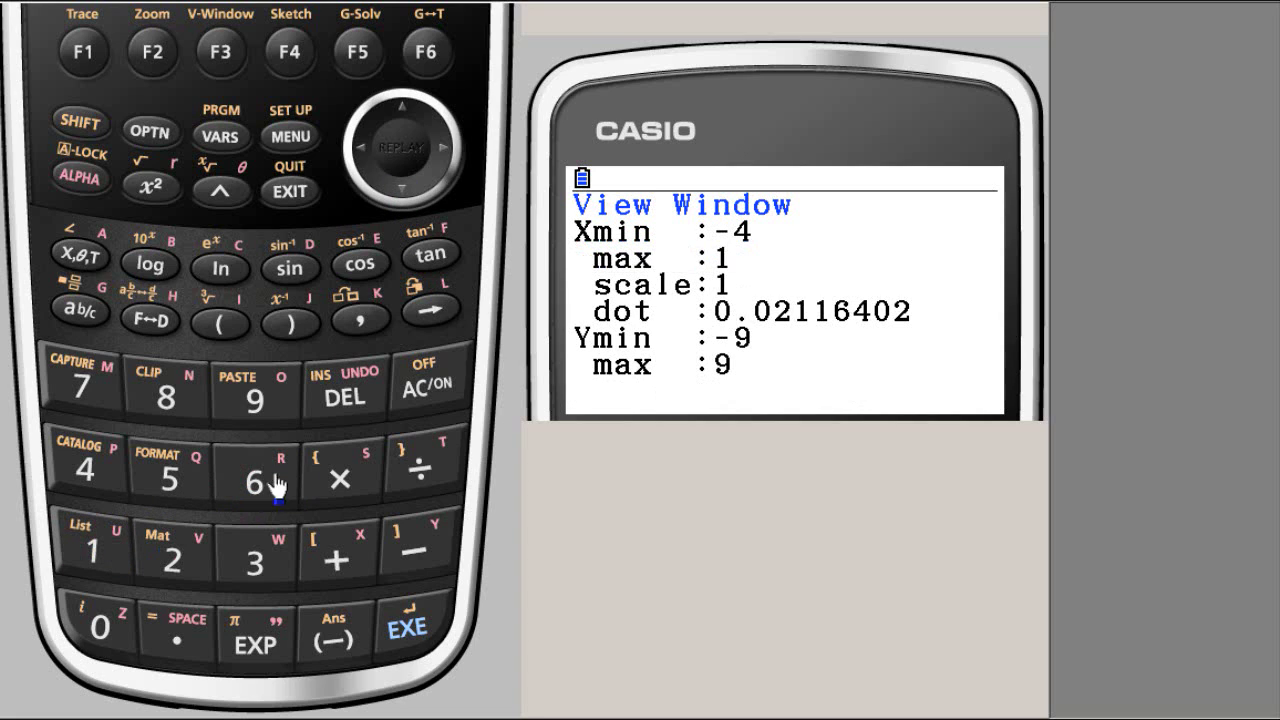
{"action": "left_click", "coordinate": [262, 484]}
{"action": "left_click", "coordinate": [408, 632]}
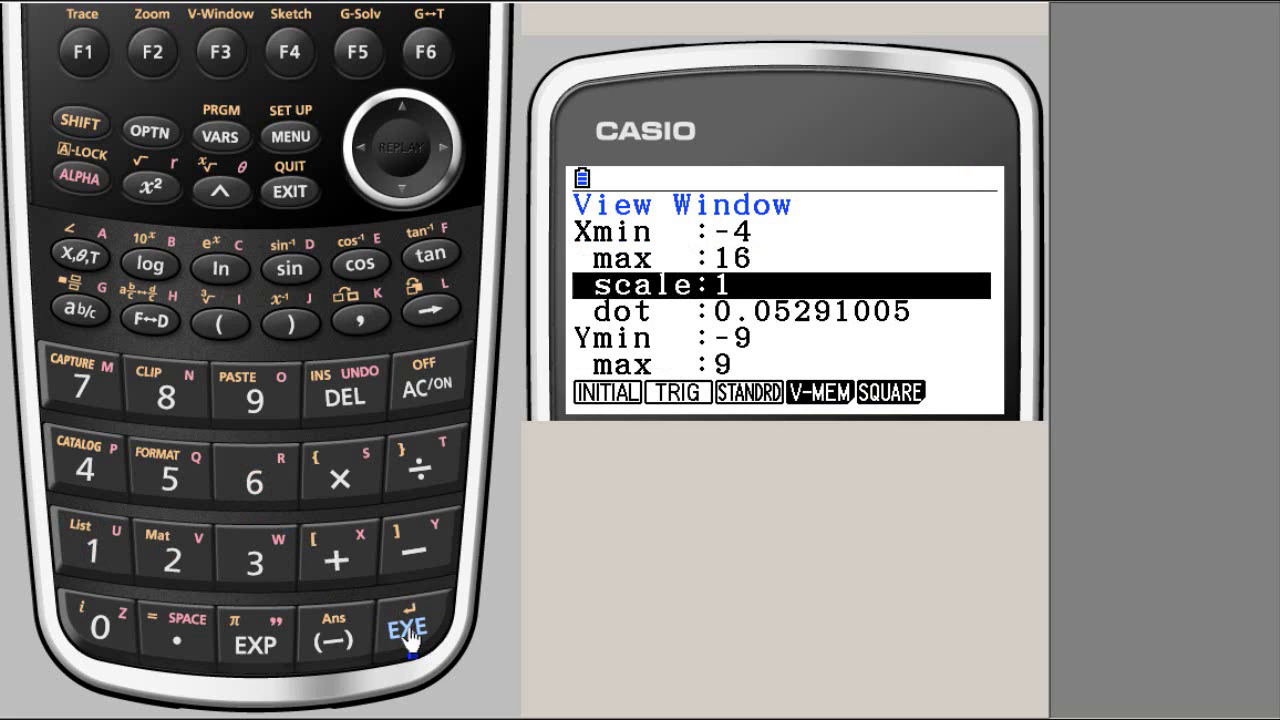
{"action": "left_click", "coordinate": [290, 192]}
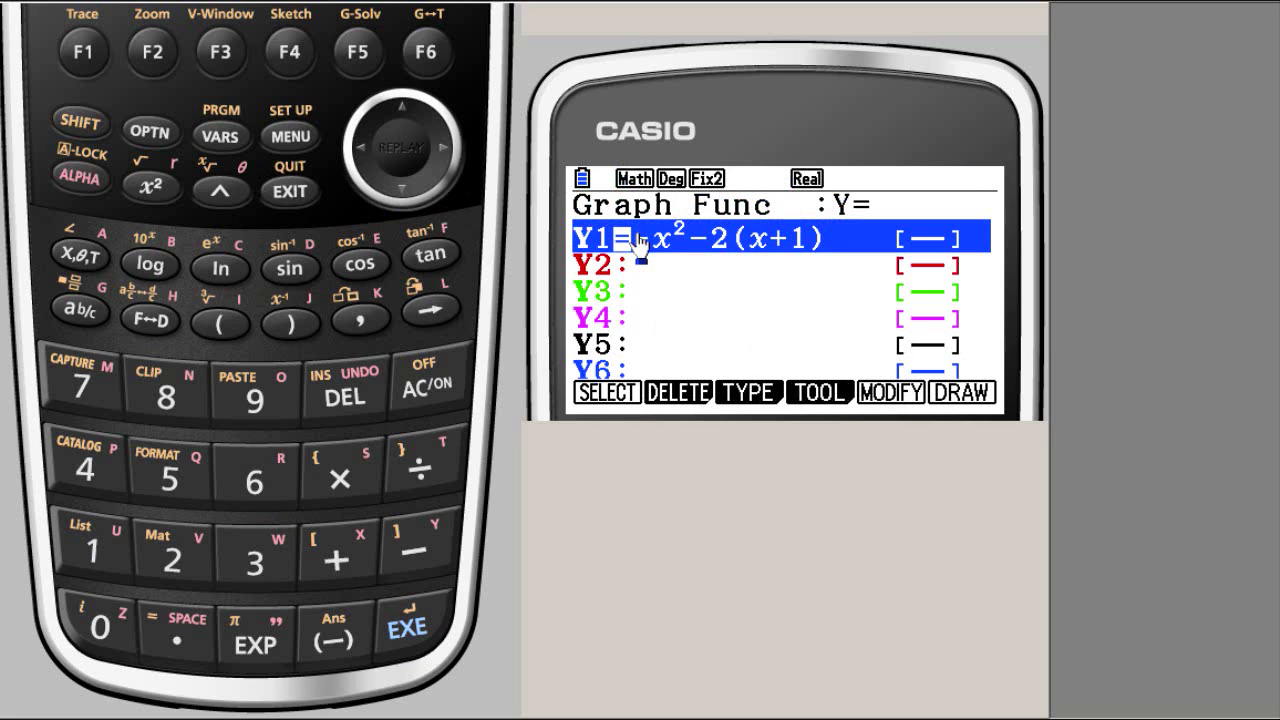
{"action": "left_click", "coordinate": [436, 58]}
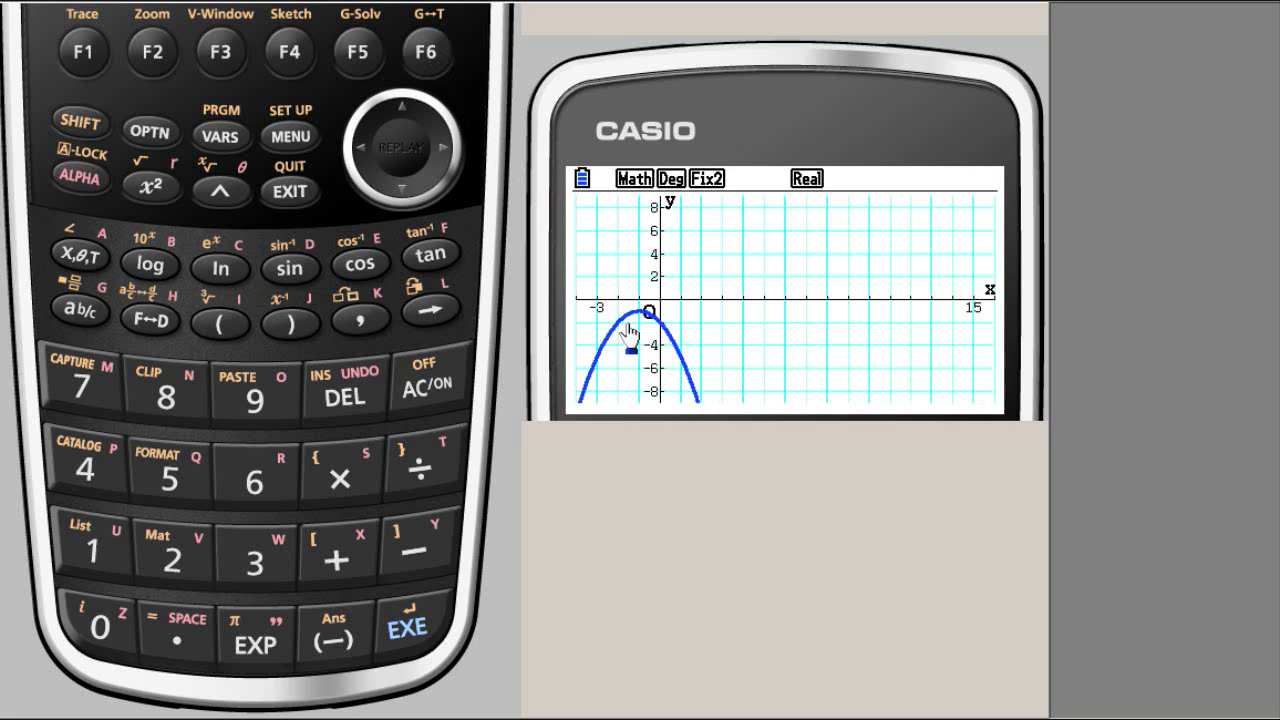
Trace the redrawn Y1 graph and evaluate it at X = 15.
{"action": "left_click", "coordinate": [83, 55]}
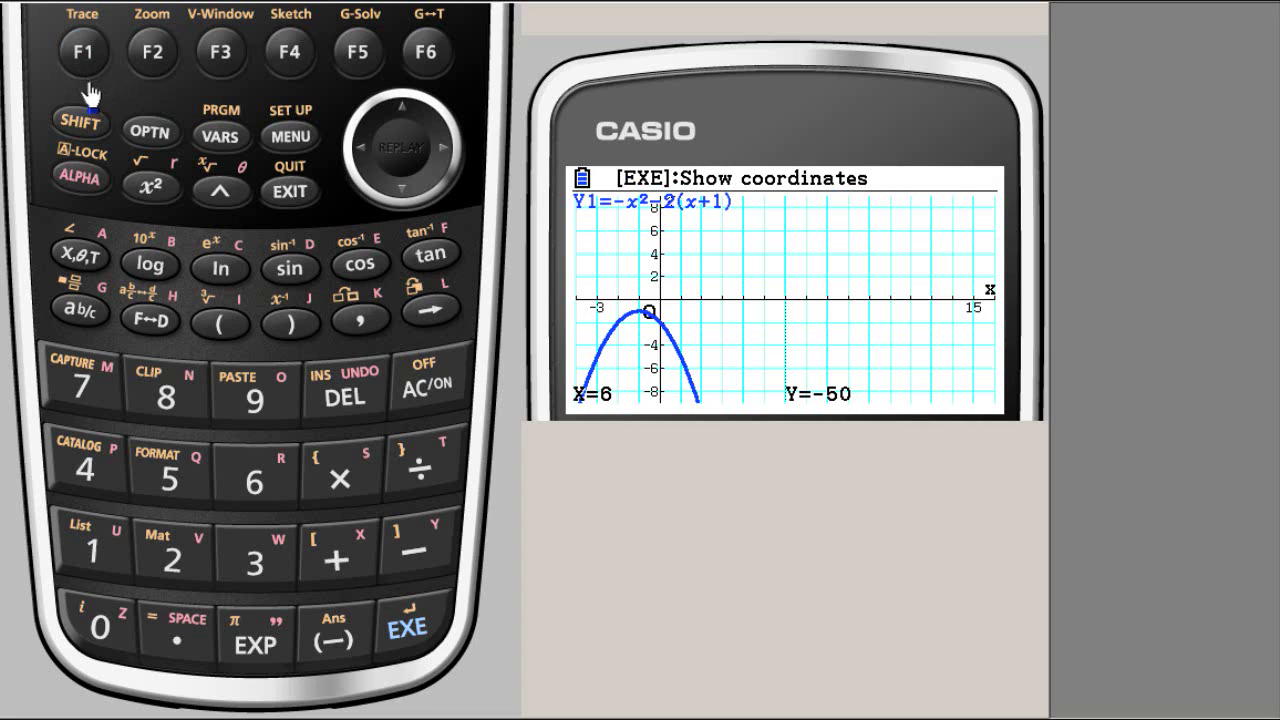
{"action": "left_click", "coordinate": [78, 258]}
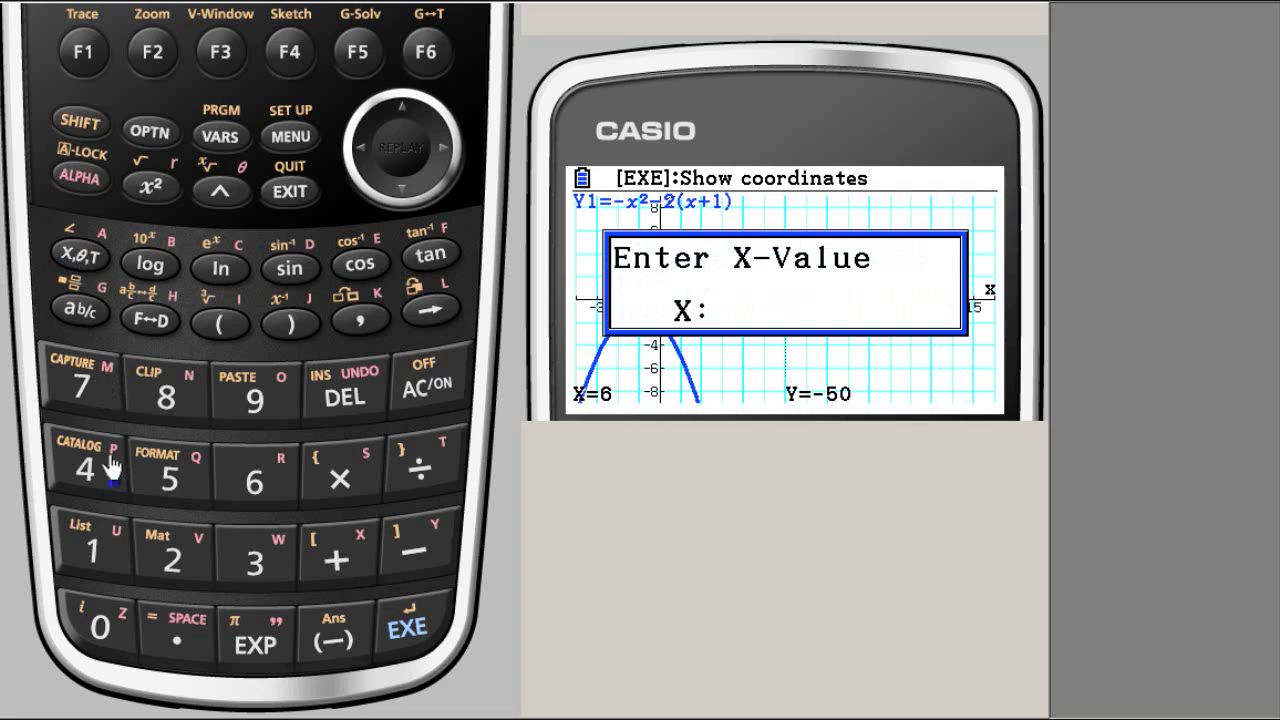
{"action": "left_click", "coordinate": [112, 545]}
{"action": "left_click", "coordinate": [155, 488]}
{"action": "left_click", "coordinate": [408, 638]}
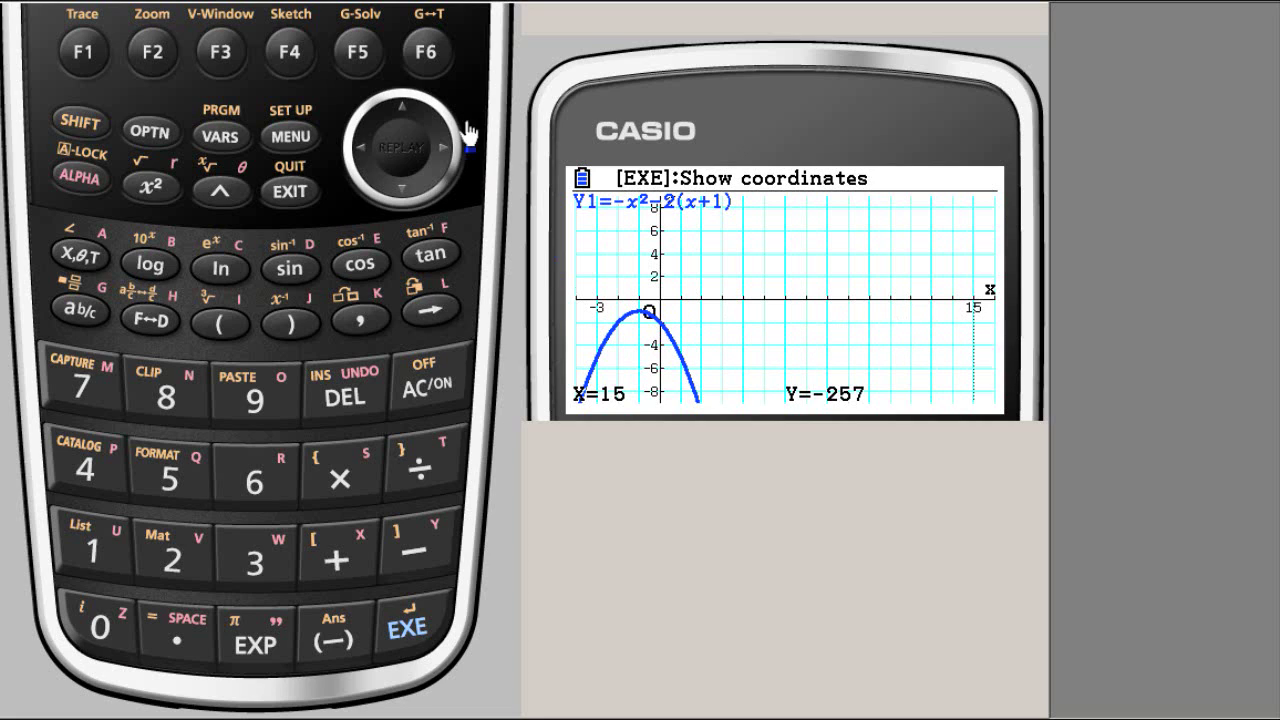
Set the View Window's X maximum to 4 and return to the graph function list.
{"action": "left_click", "coordinate": [222, 62]}
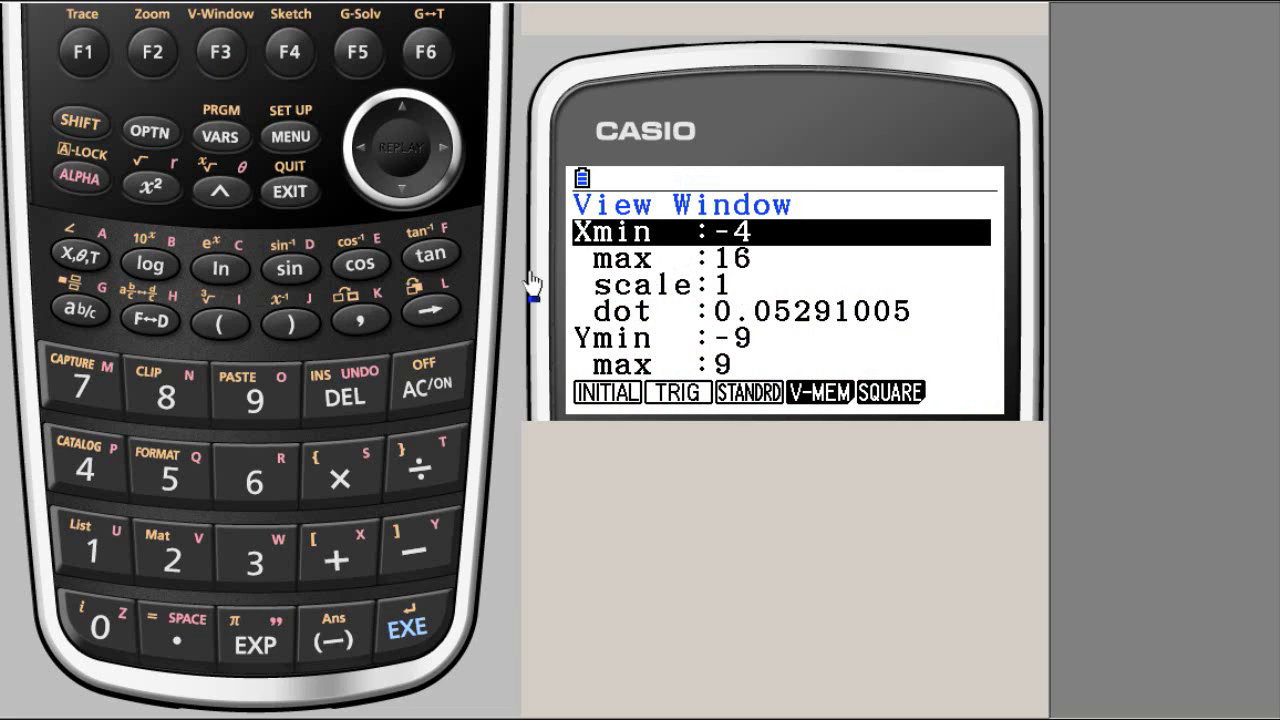
{"action": "left_click", "coordinate": [410, 194]}
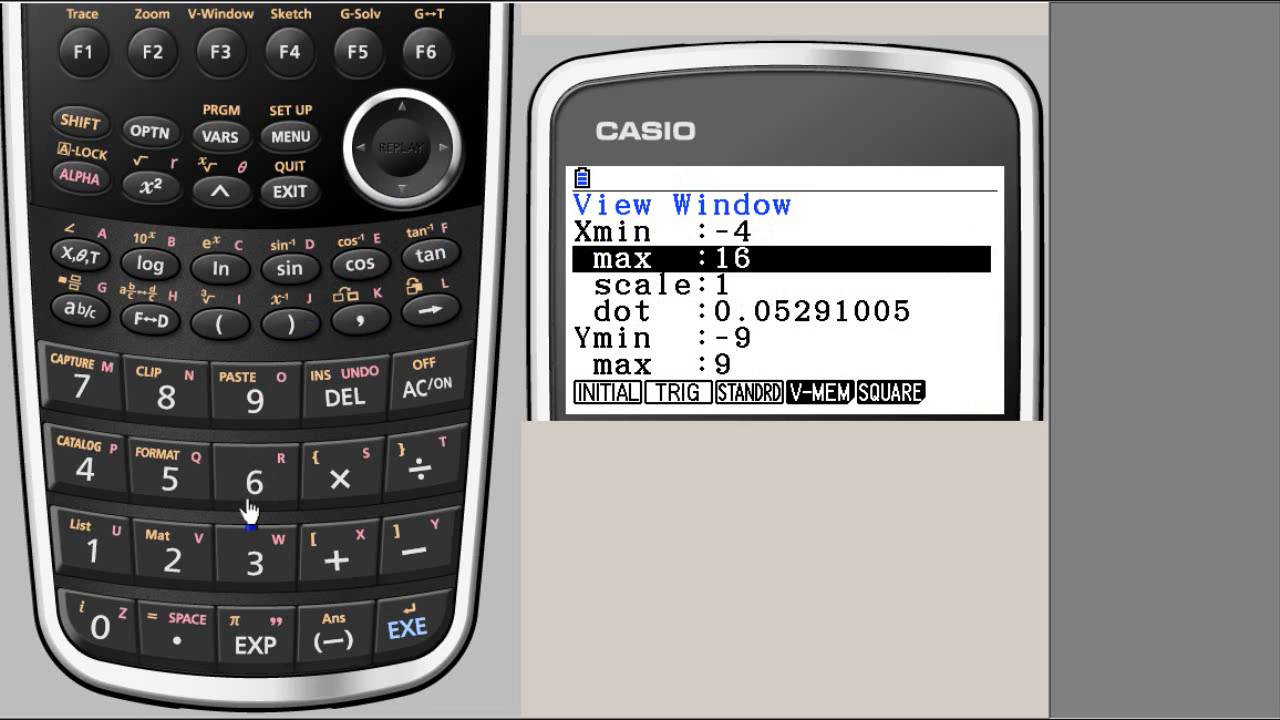
{"action": "left_click", "coordinate": [100, 470]}
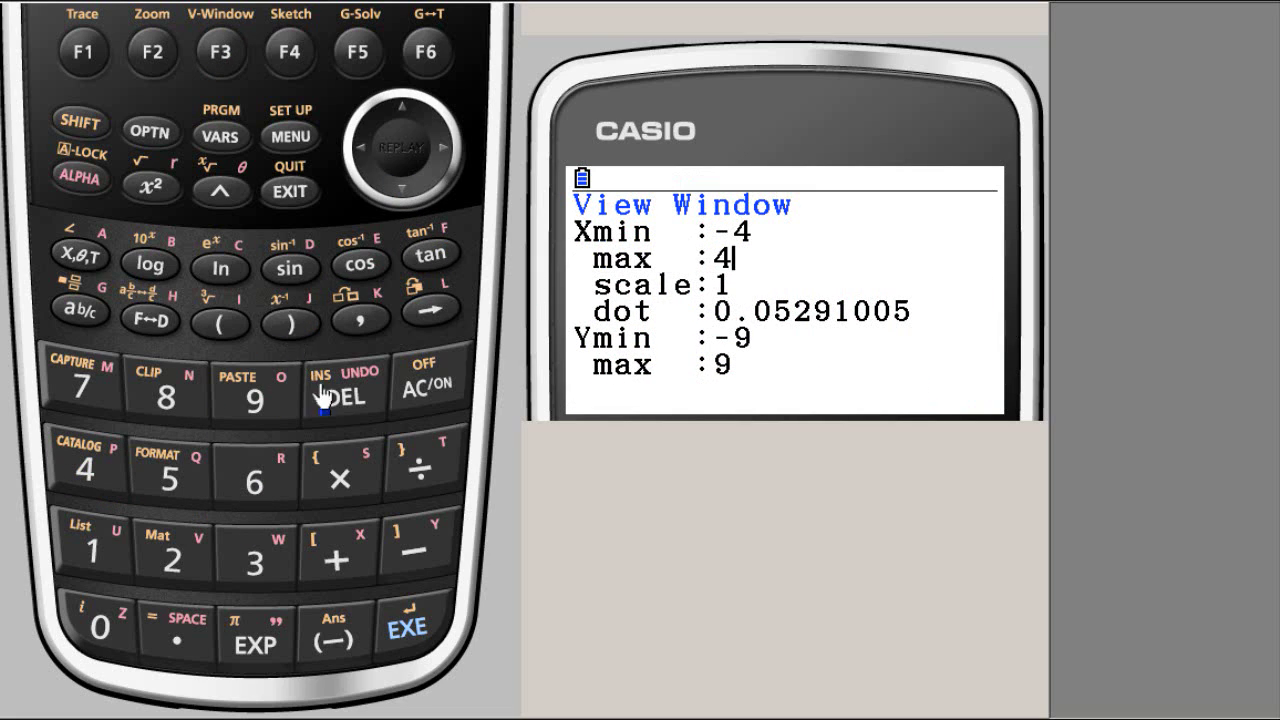
{"action": "left_click", "coordinate": [408, 626]}
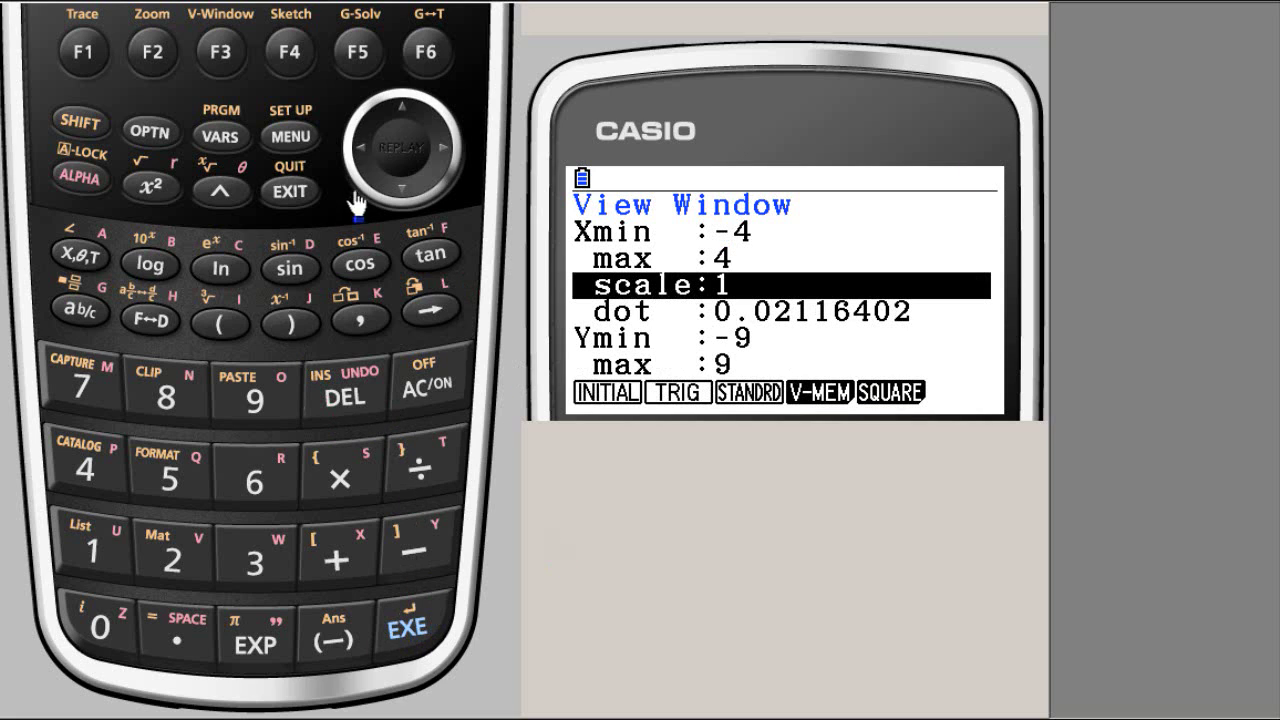
{"action": "left_click", "coordinate": [291, 200]}
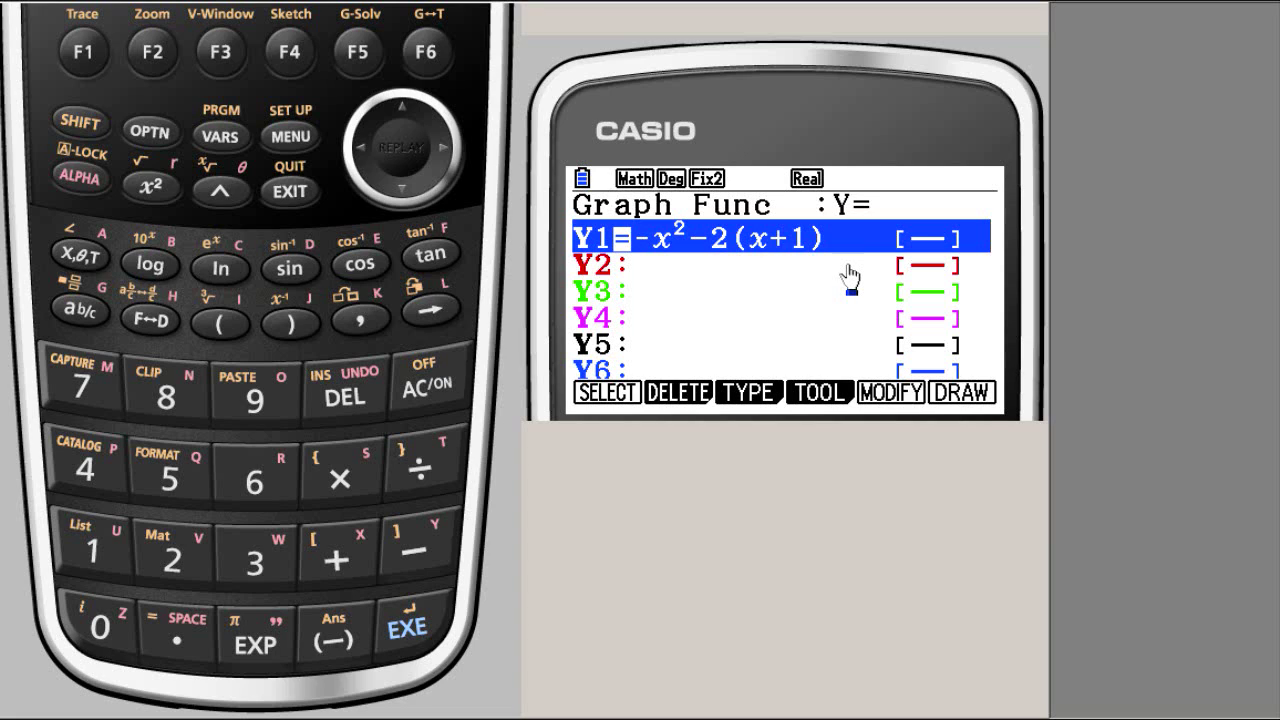
Leave the graph function list and open the Run-Matrix calculation mode.
{"action": "left_click", "coordinate": [285, 200]}
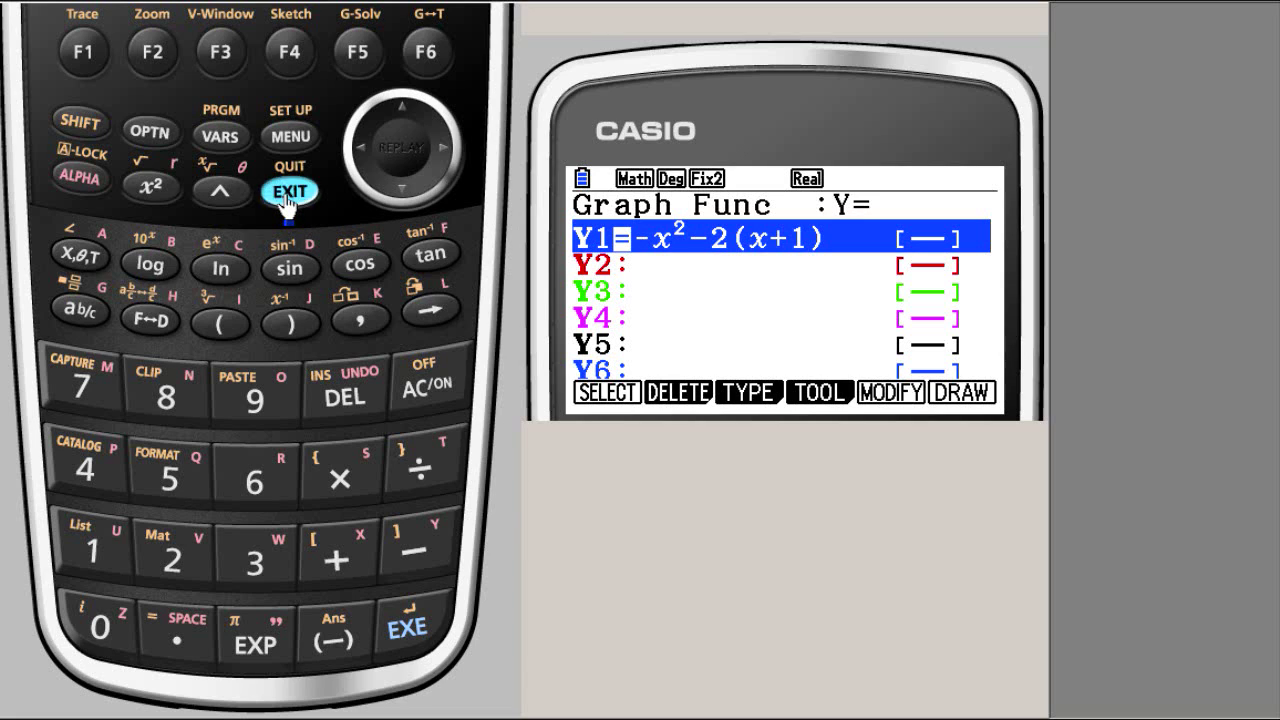
{"action": "left_click", "coordinate": [288, 140]}
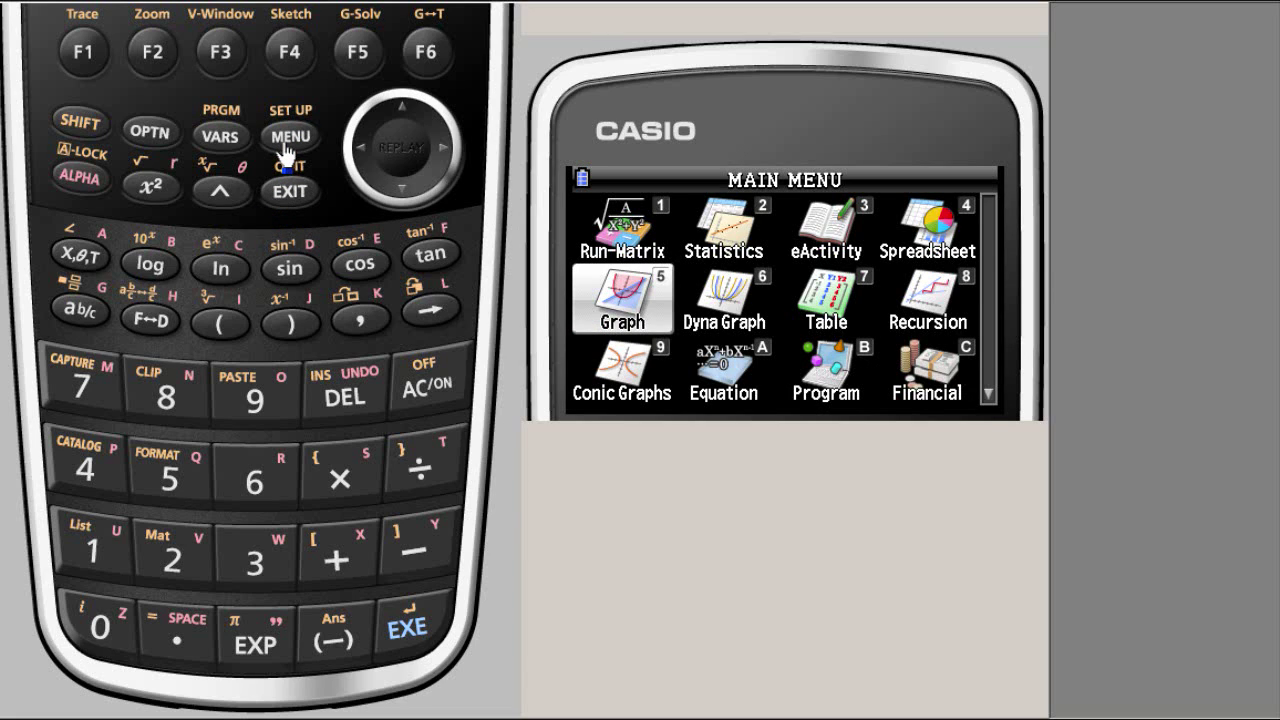
{"action": "left_click", "coordinate": [404, 110]}
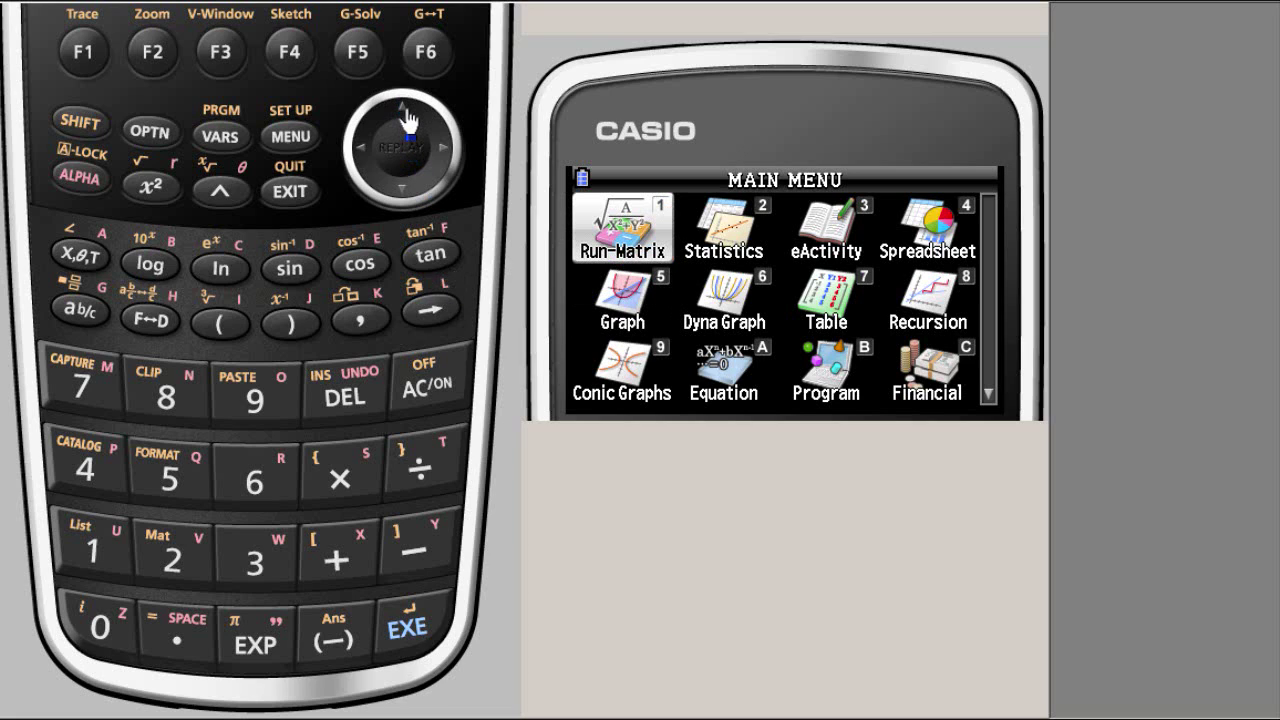
{"action": "left_click", "coordinate": [400, 640]}
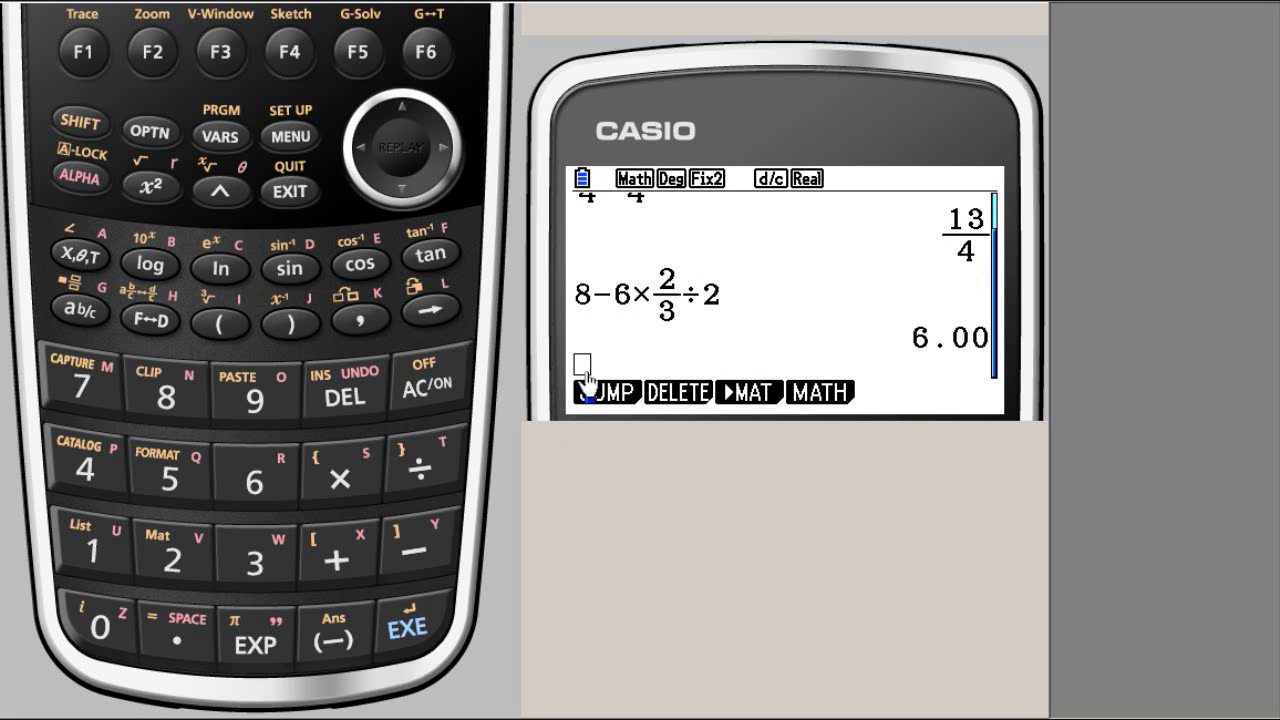
Evaluate the expression at x = 3 by calculating -(3)²-2(3+1).
{"action": "left_click", "coordinate": [414, 560]}
{"action": "left_click", "coordinate": [229, 333]}
{"action": "left_click", "coordinate": [252, 556]}
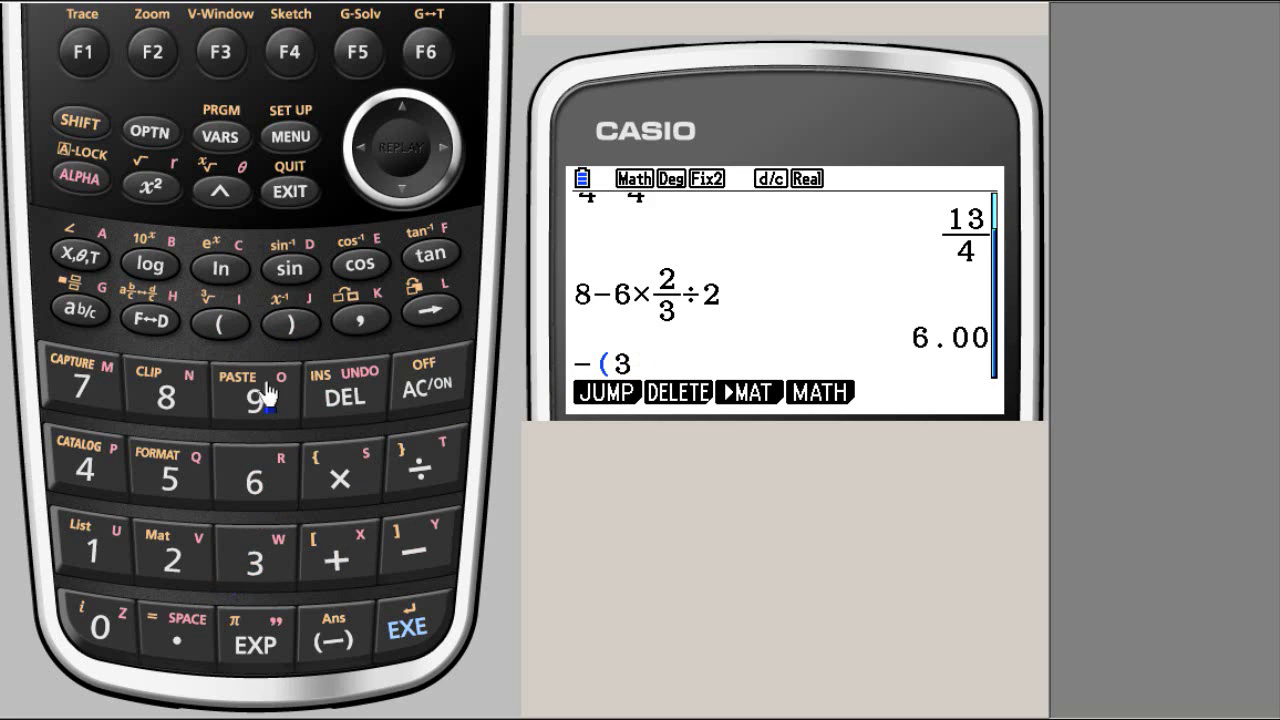
{"action": "left_click", "coordinate": [290, 328]}
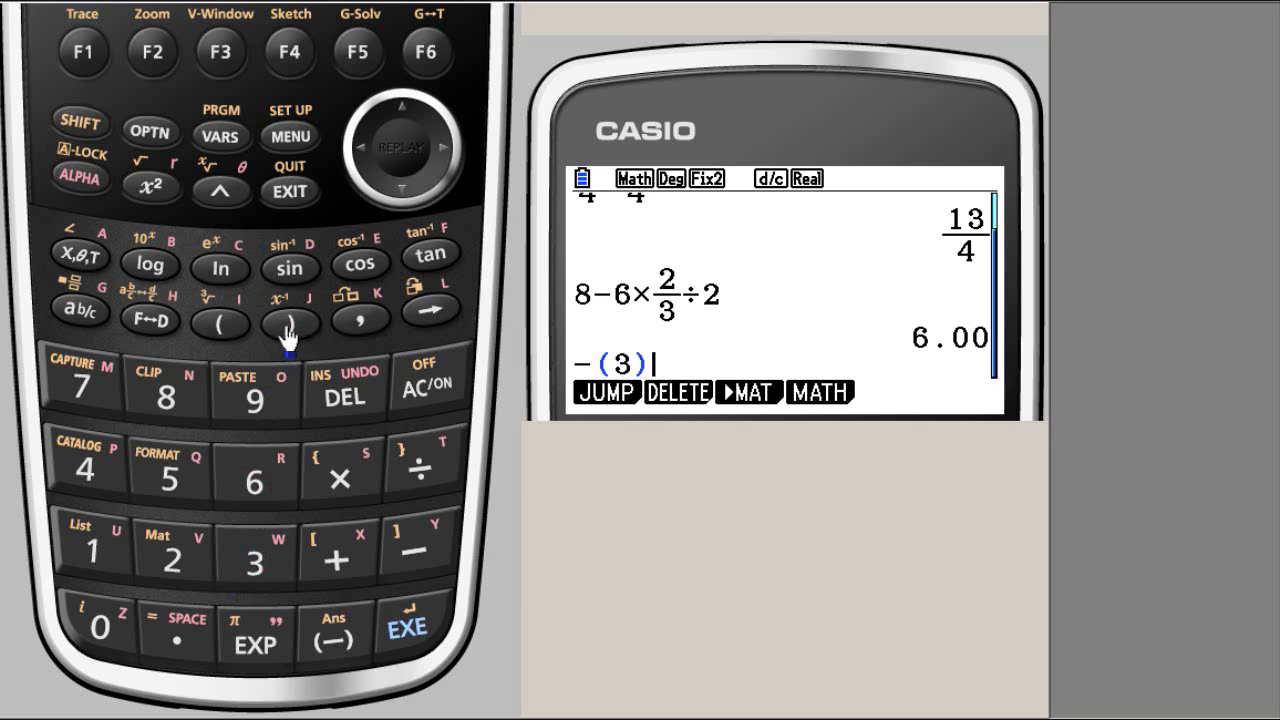
{"action": "left_click", "coordinate": [155, 190]}
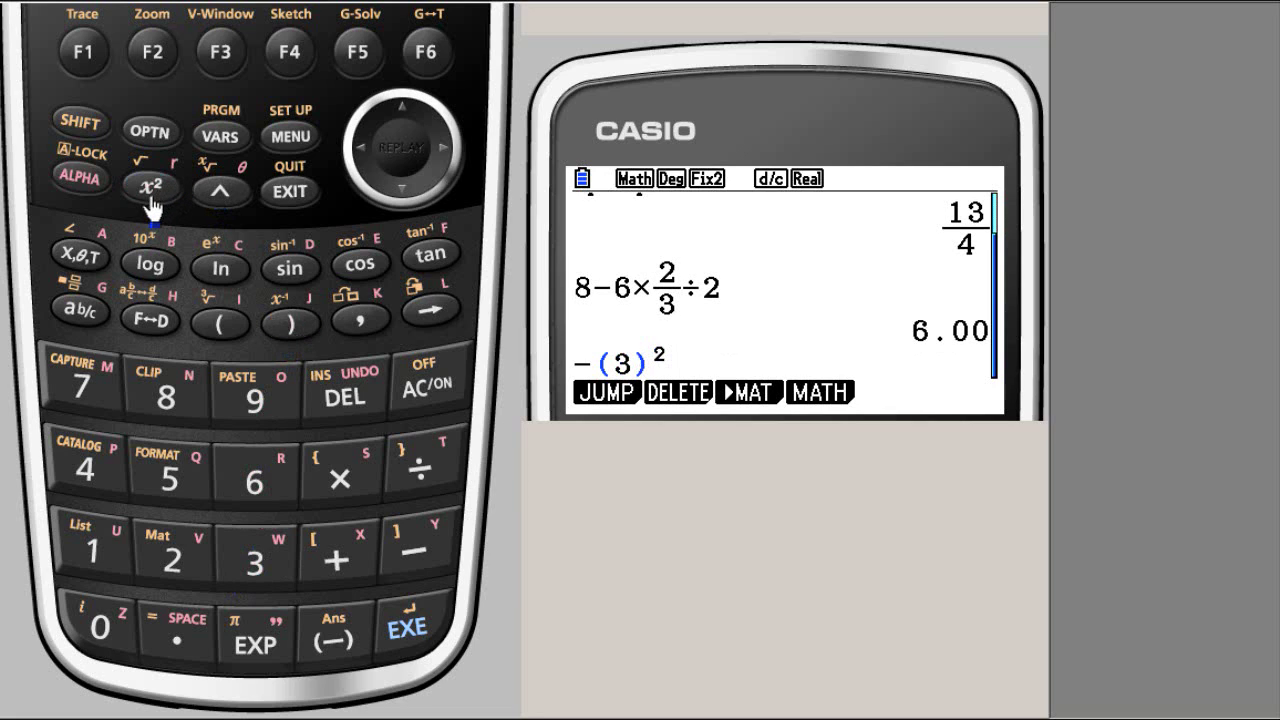
{"action": "left_click", "coordinate": [414, 560]}
{"action": "left_click", "coordinate": [188, 568]}
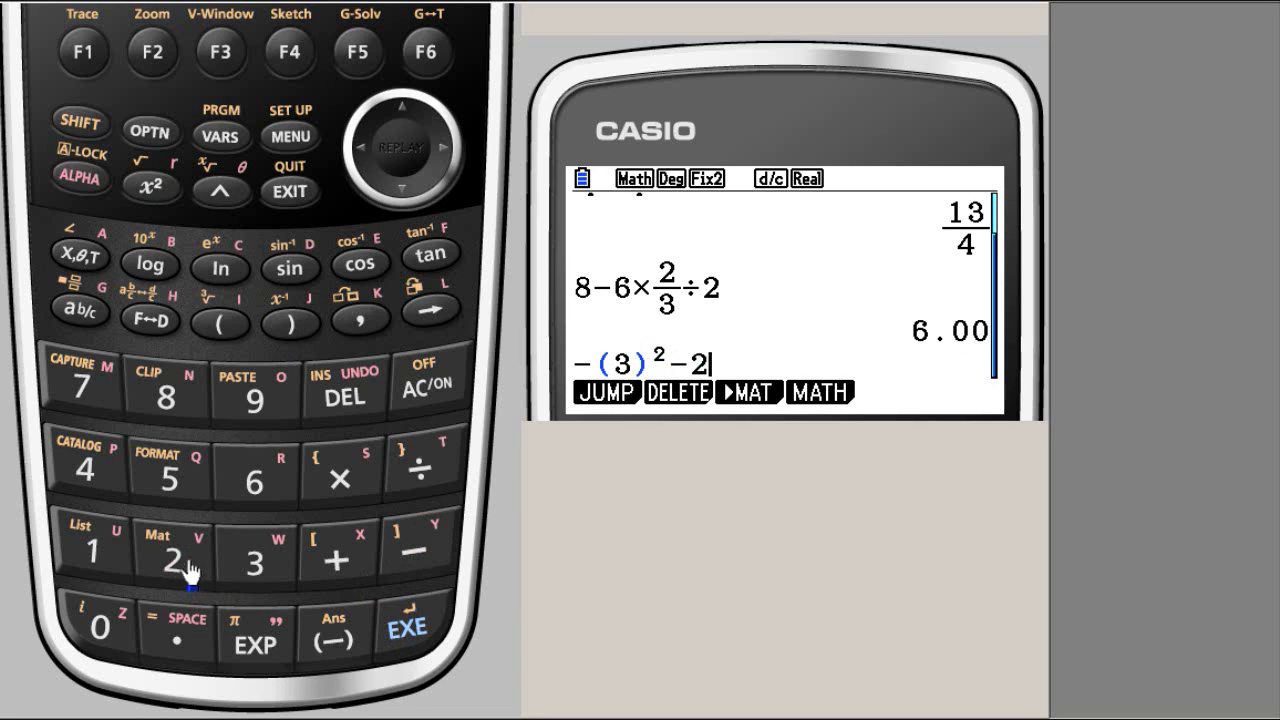
{"action": "left_click", "coordinate": [220, 323]}
{"action": "left_click", "coordinate": [366, 577]}
{"action": "left_click", "coordinate": [100, 555]}
{"action": "left_click", "coordinate": [292, 325]}
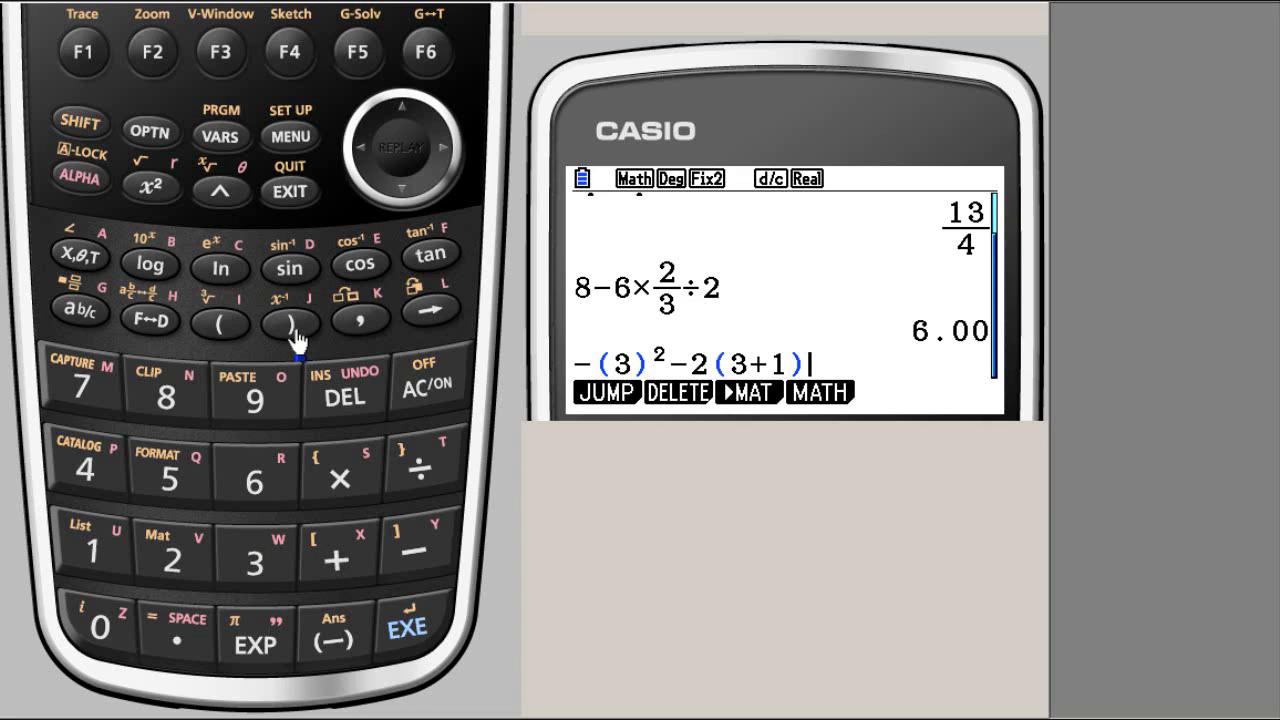
{"action": "left_click", "coordinate": [408, 630]}
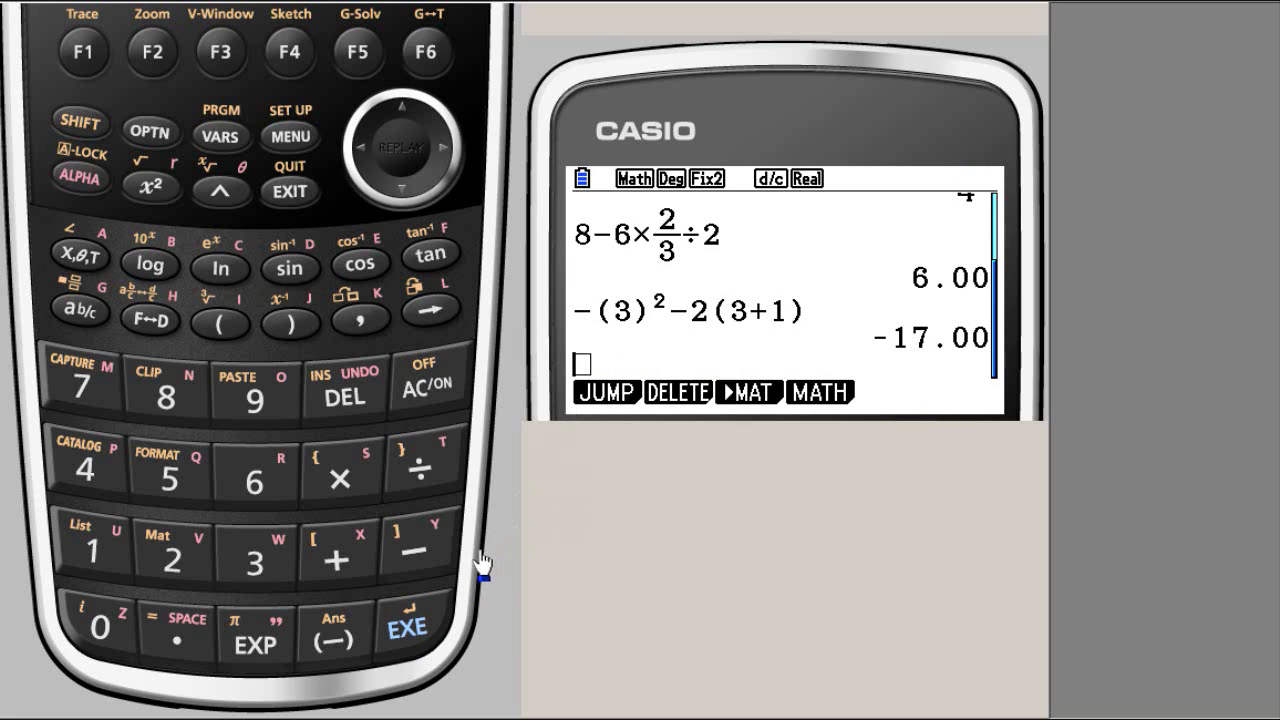
{"action": "left_click", "coordinate": [405, 553]}
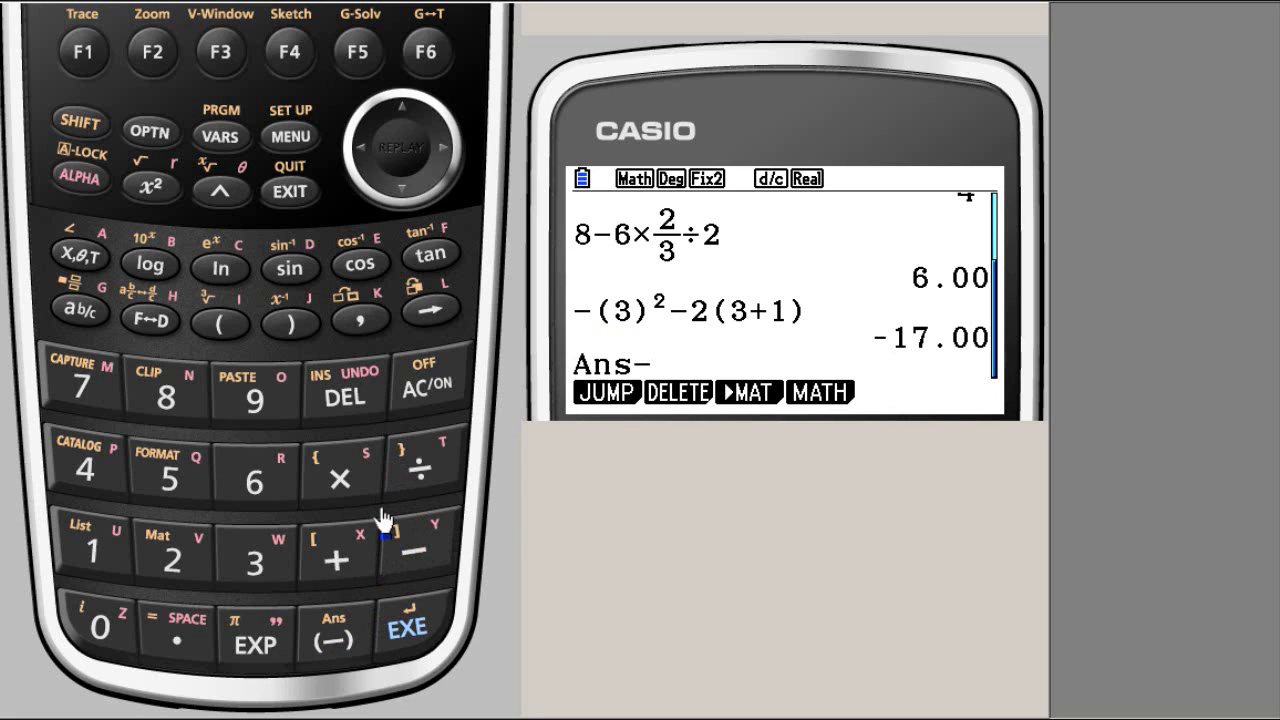
{"action": "left_click", "coordinate": [345, 400]}
{"action": "left_click", "coordinate": [345, 403]}
Evaluate the expression at x = 15 by calculating -(15)²-2(16).
{"action": "key", "text": "minus"}
{"action": "left_click", "coordinate": [228, 324]}
{"action": "left_click", "coordinate": [97, 542]}
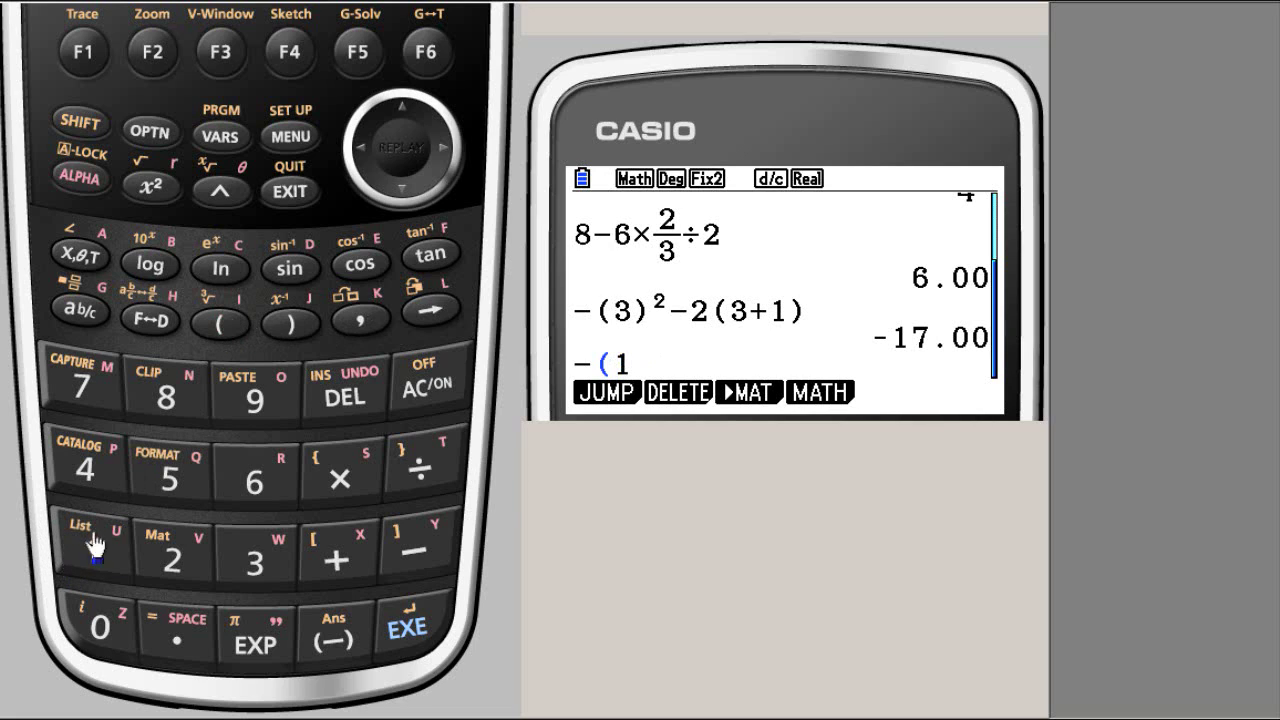
{"action": "left_click", "coordinate": [166, 470]}
{"action": "left_click", "coordinate": [288, 325]}
{"action": "left_click", "coordinate": [151, 188]}
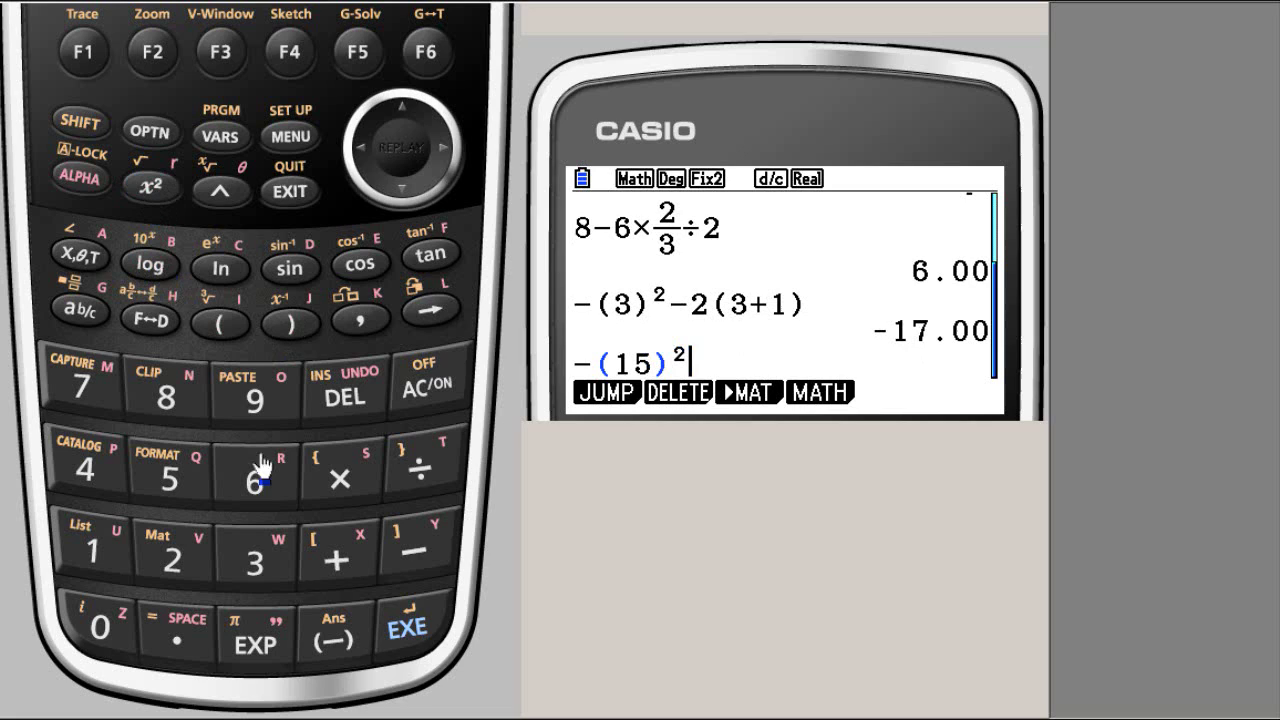
{"action": "left_click", "coordinate": [403, 568]}
{"action": "left_click", "coordinate": [189, 575]}
{"action": "left_click", "coordinate": [221, 322]}
{"action": "left_click", "coordinate": [79, 556]}
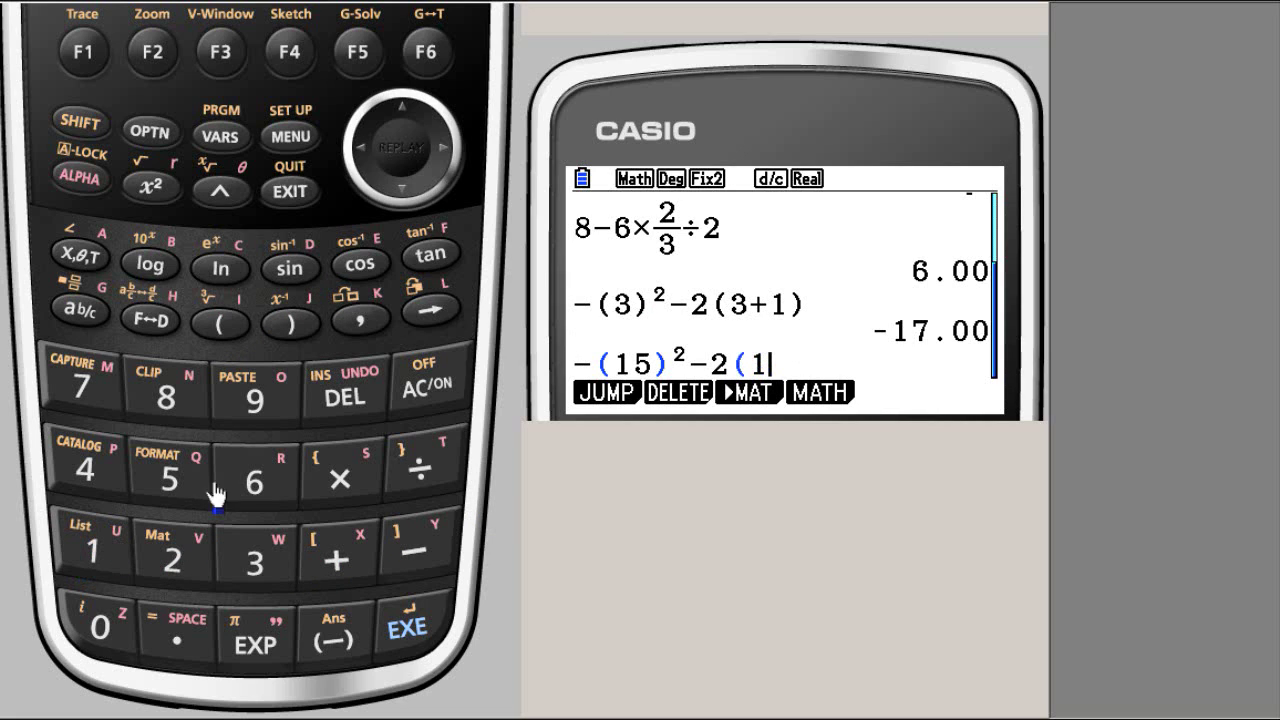
{"action": "left_click", "coordinate": [294, 323]}
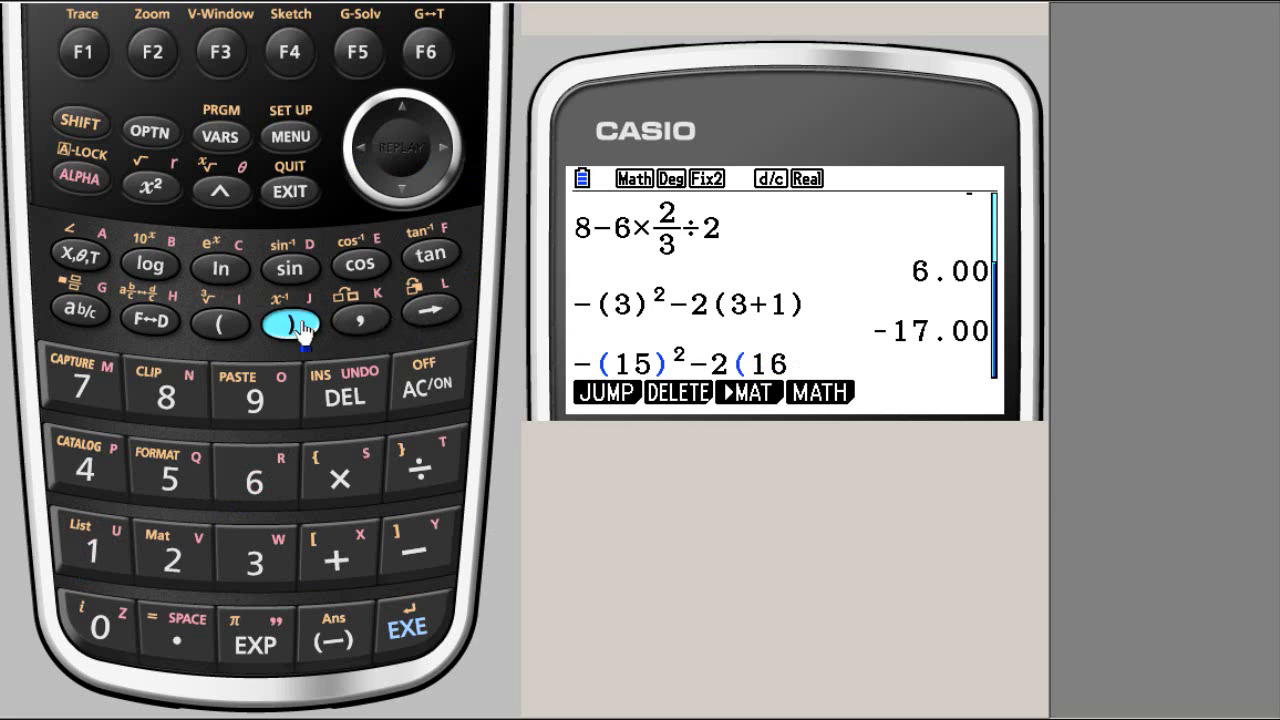
{"action": "left_click", "coordinate": [420, 632]}
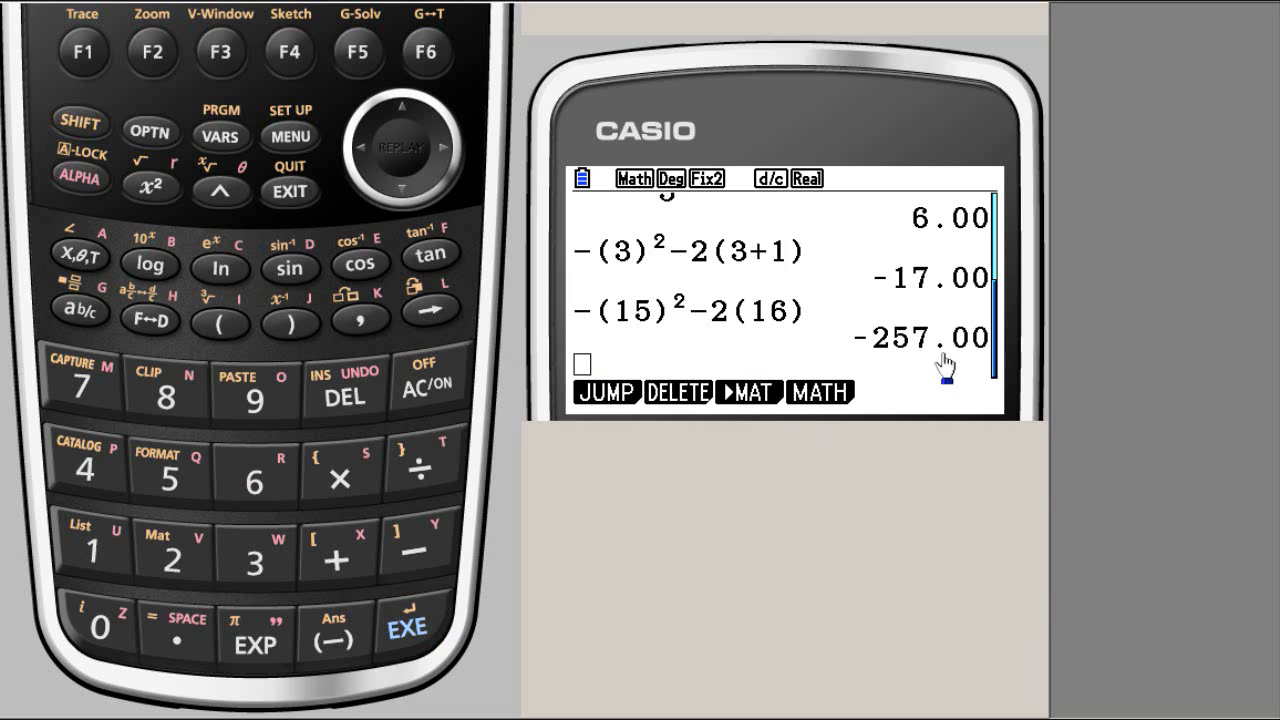